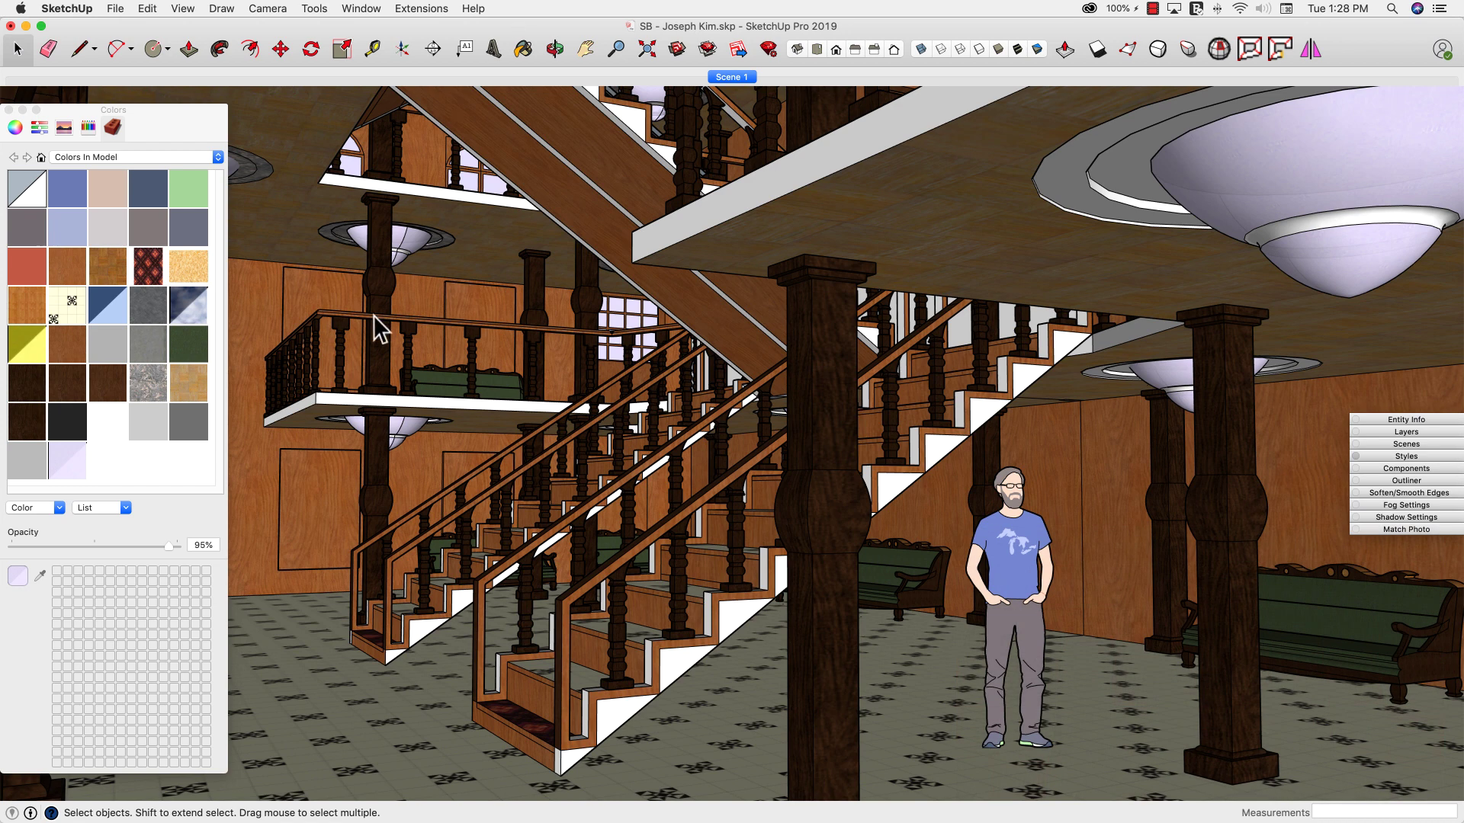
pyautogui.moveTo(140, 120); pyautogui.dragTo(397, 134)
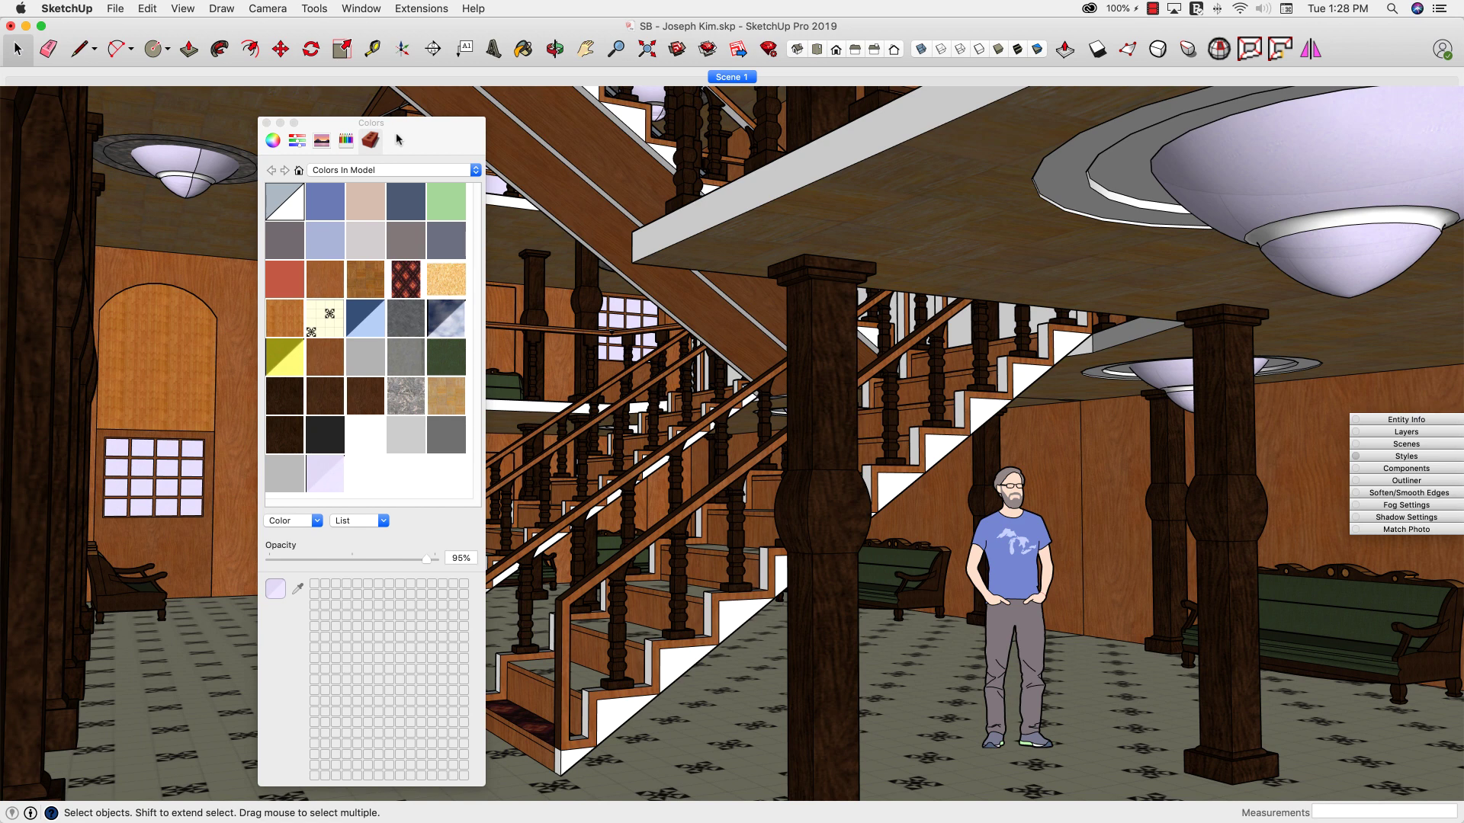
pyautogui.moveTo(435, 145); pyautogui.dragTo(176, 125)
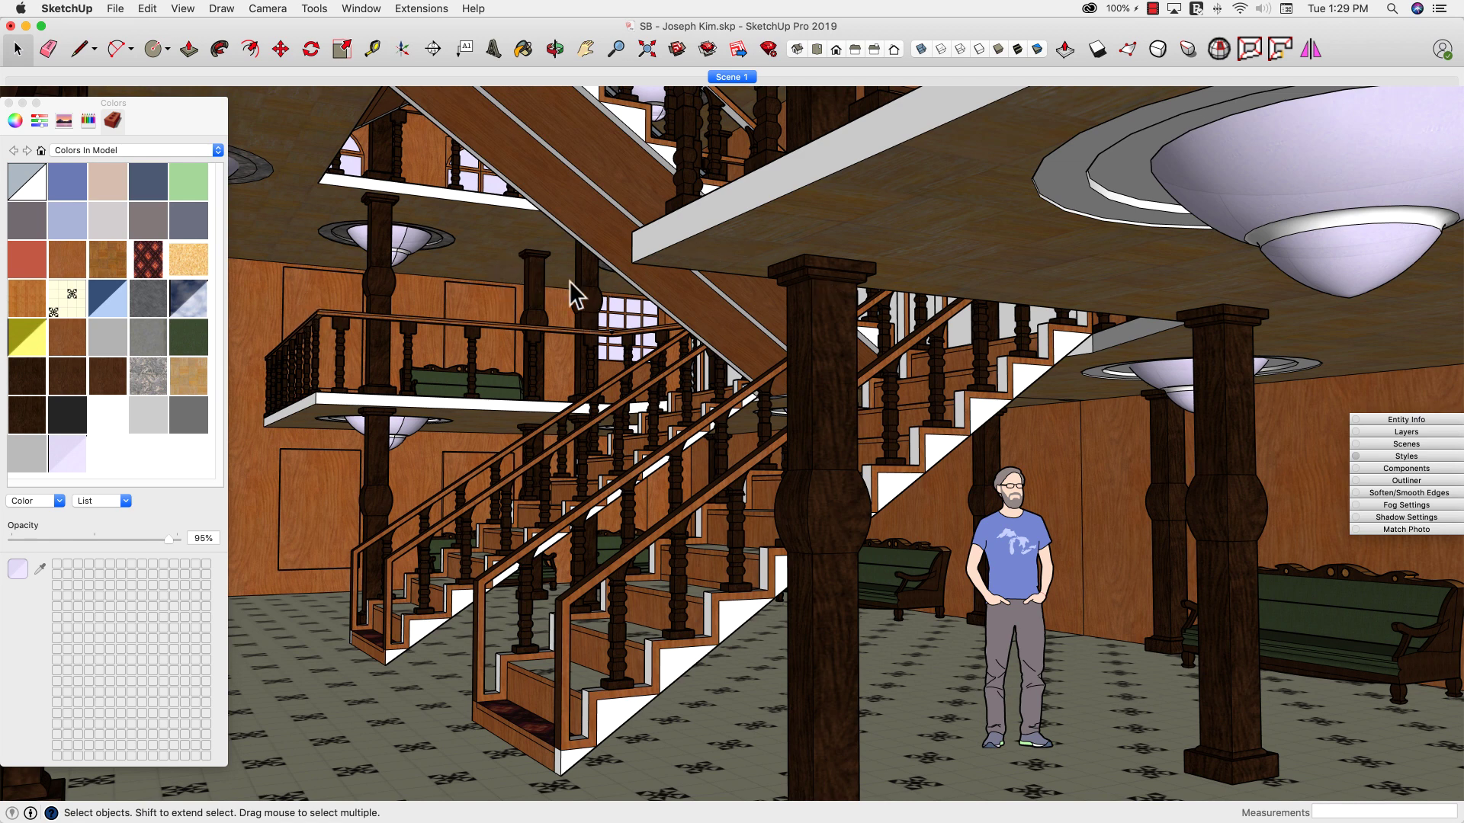
pyautogui.moveTo(182, 125); pyautogui.dragTo(311, 129)
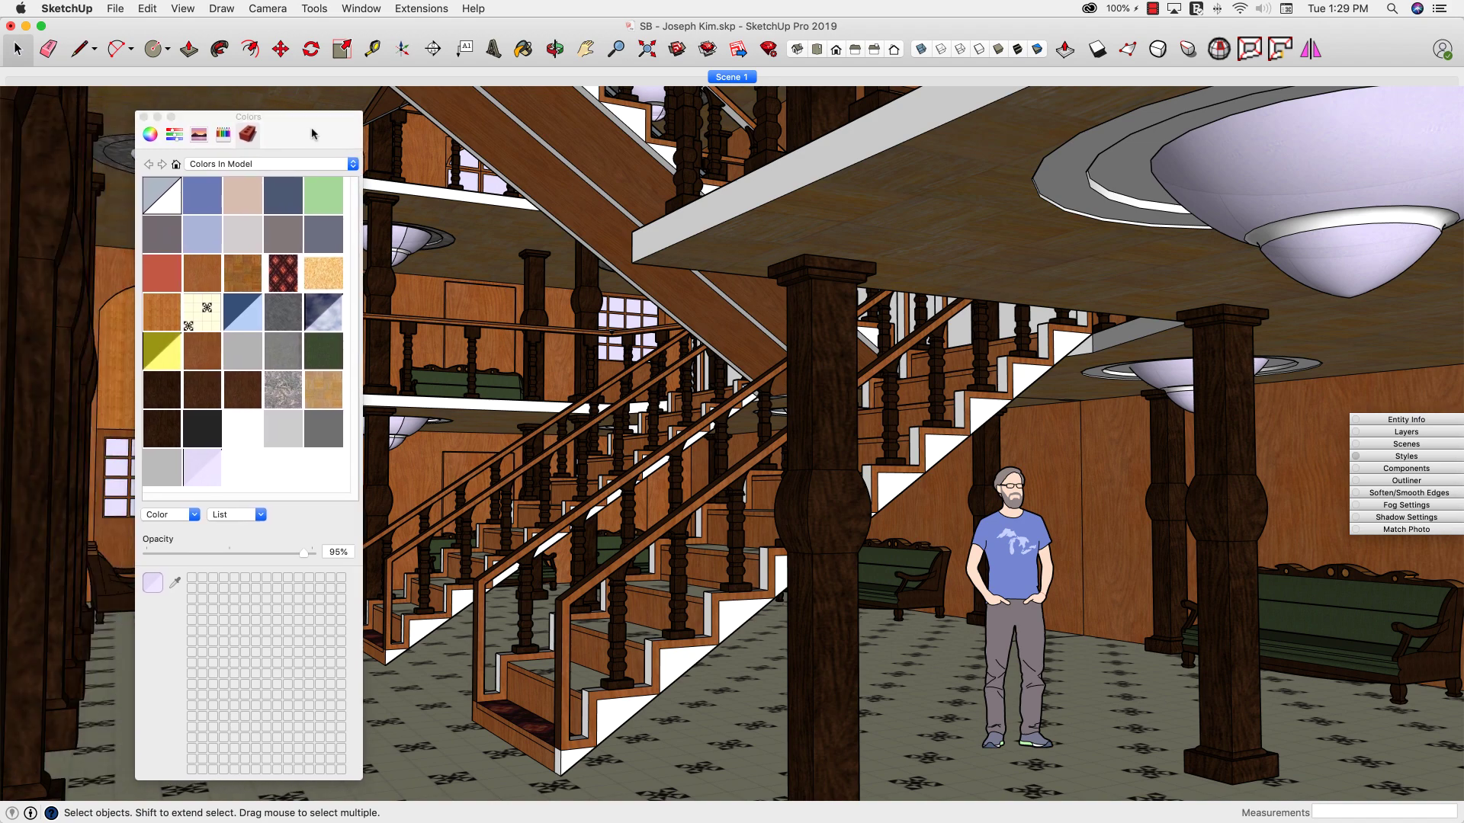
# Preview the staircase model in the Monochrome face style, switch it back to Shaded With Textures, and reposition the Colors window.
pyautogui.click(1037, 51)
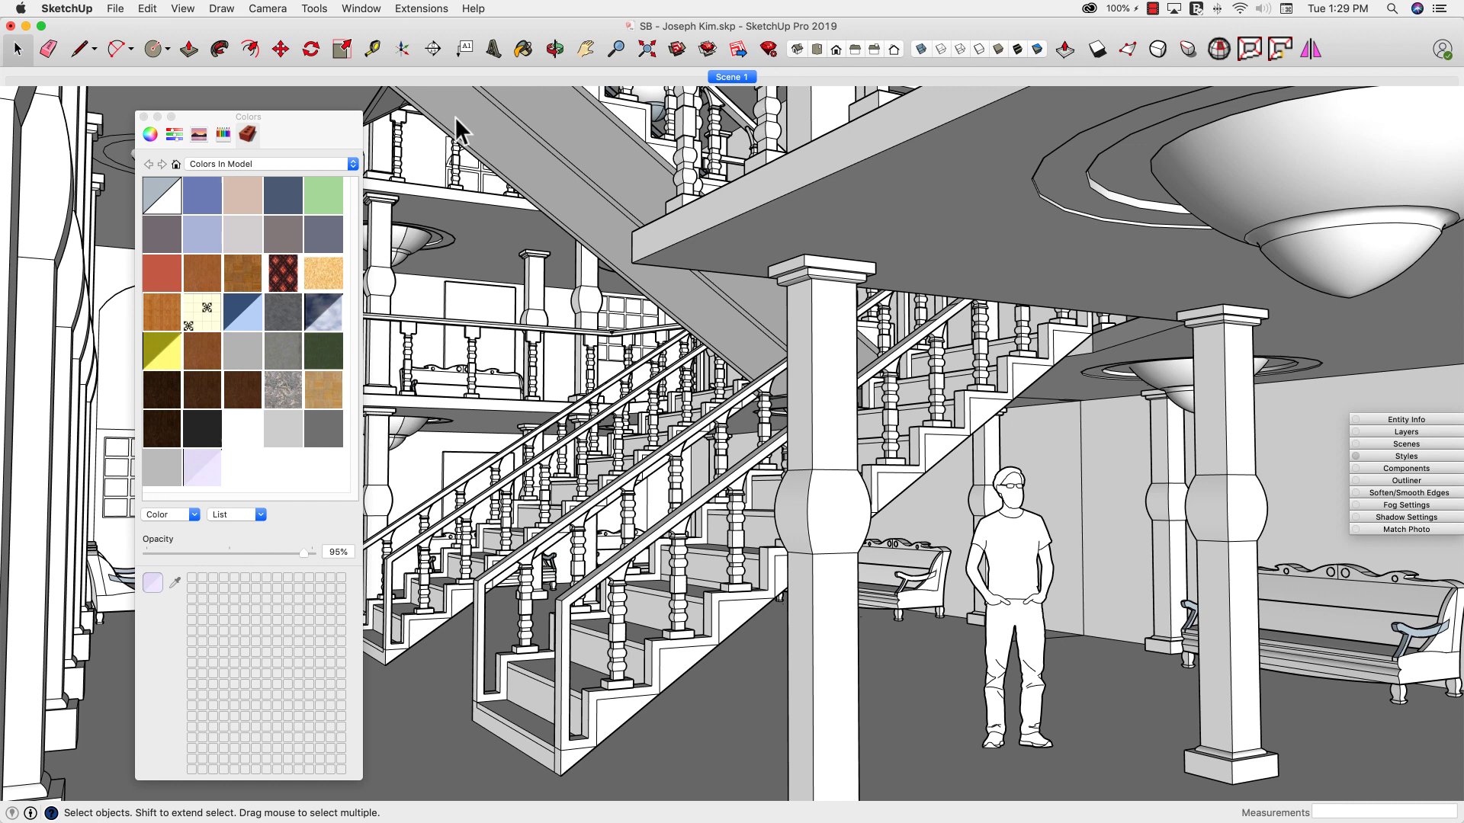
pyautogui.moveTo(280, 124); pyautogui.dragTo(151, 144)
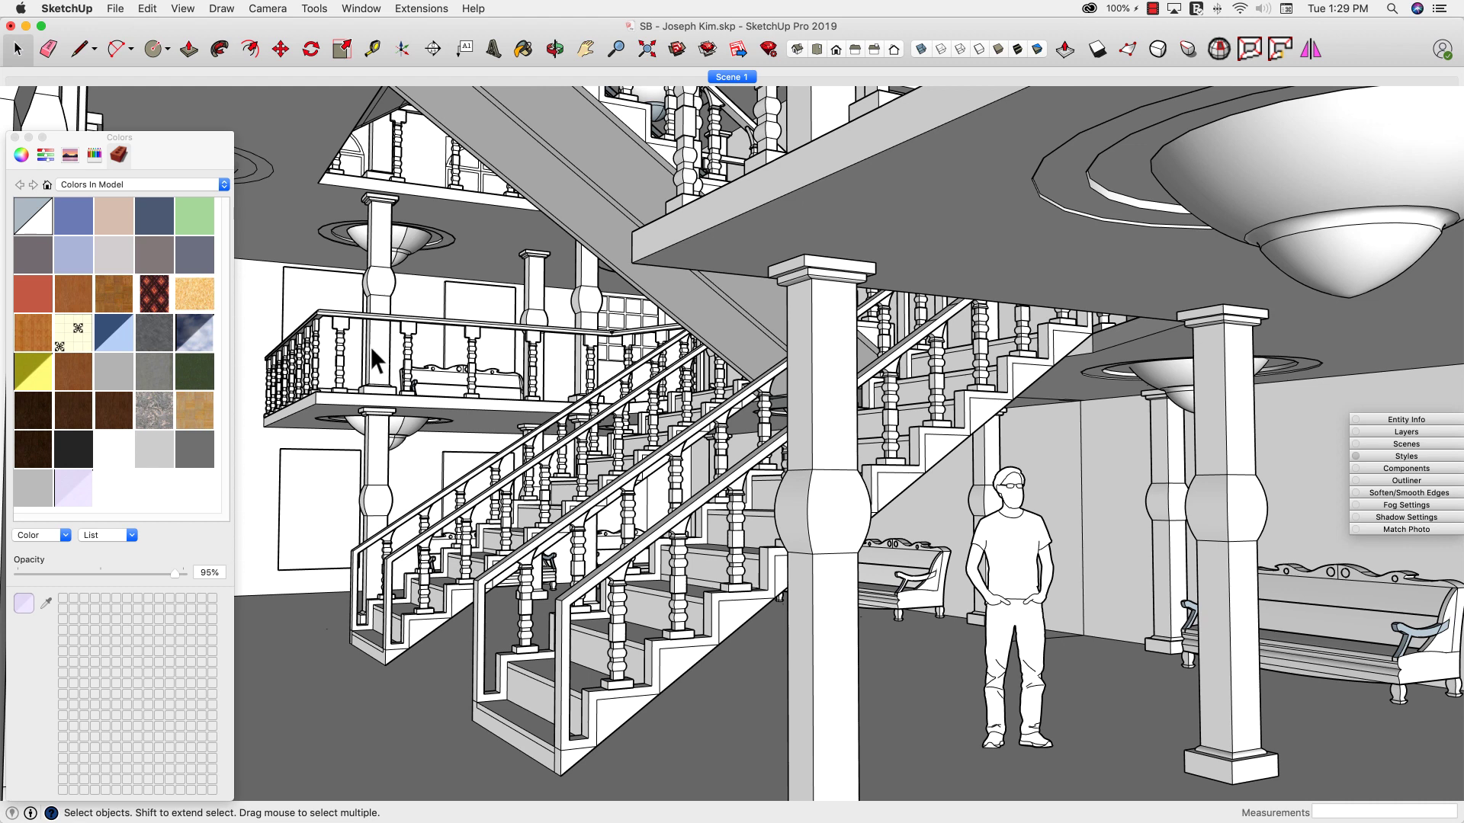
pyautogui.click(1017, 49)
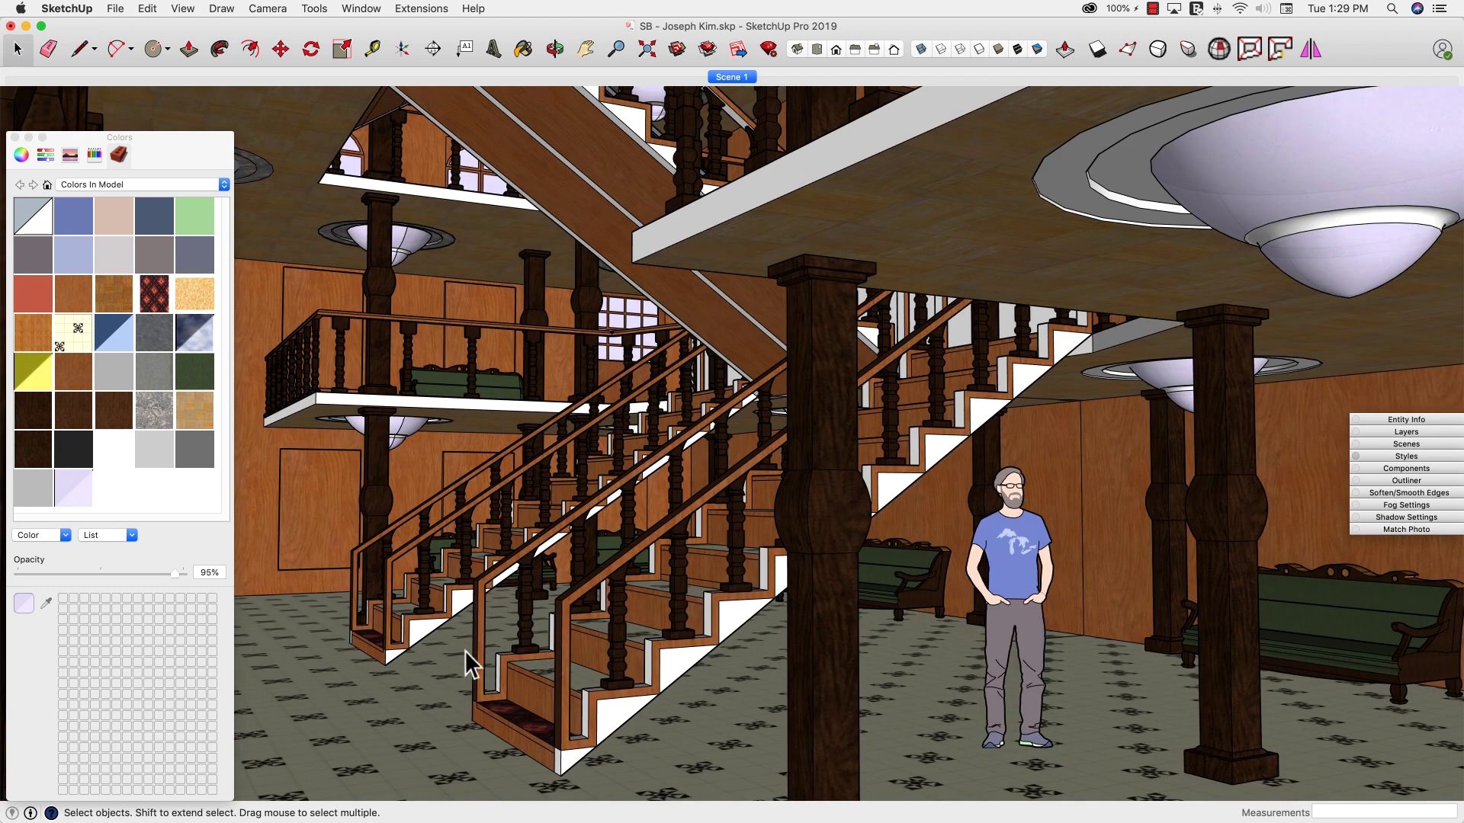
pyautogui.moveTo(178, 157); pyautogui.dragTo(220, 128)
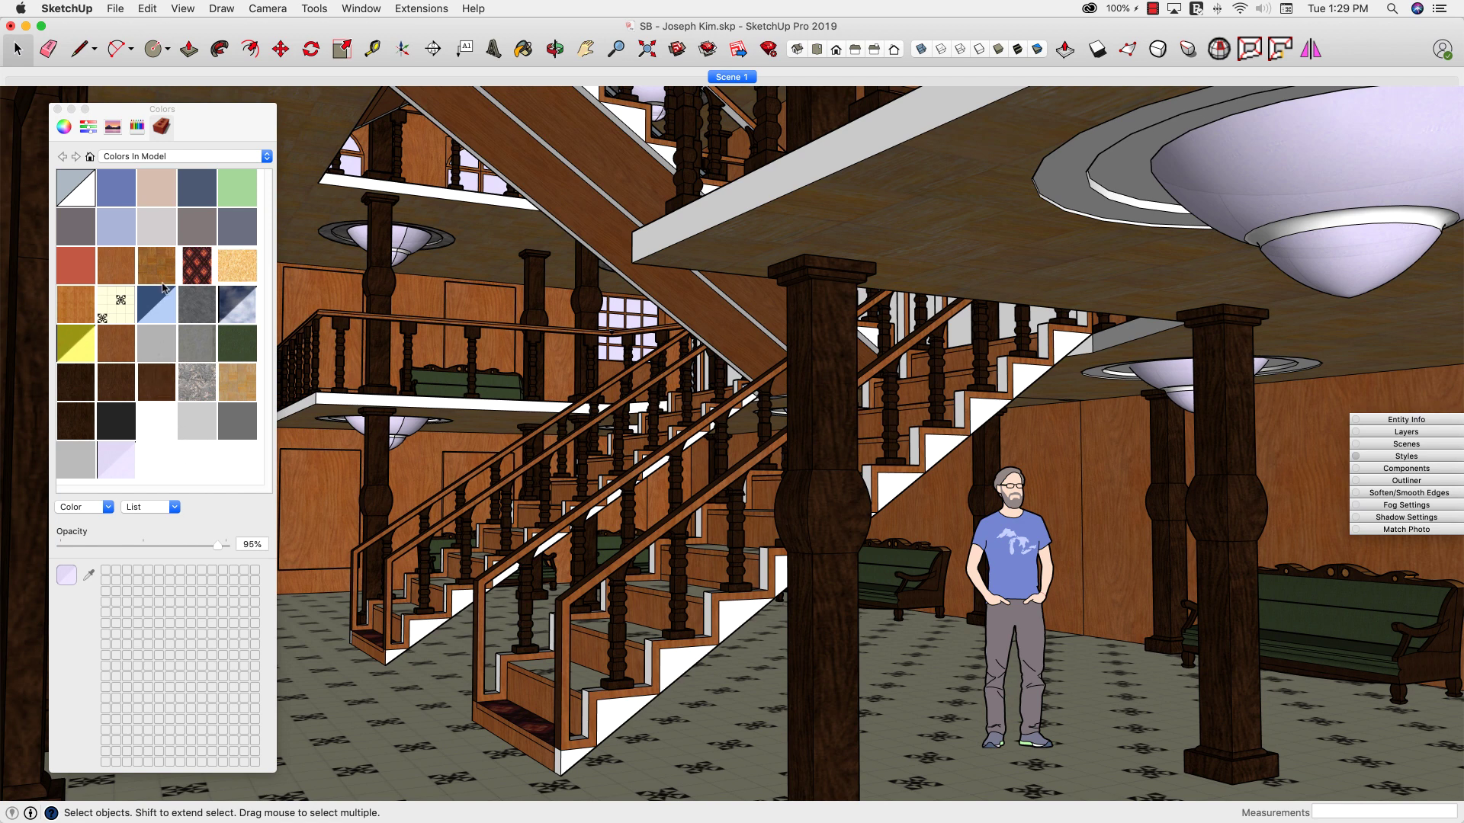
# Remove the medium blue shirt colour and the beige skin colour from the model's materials, replacing them with the default material.
pyautogui.rightClick(124, 195)
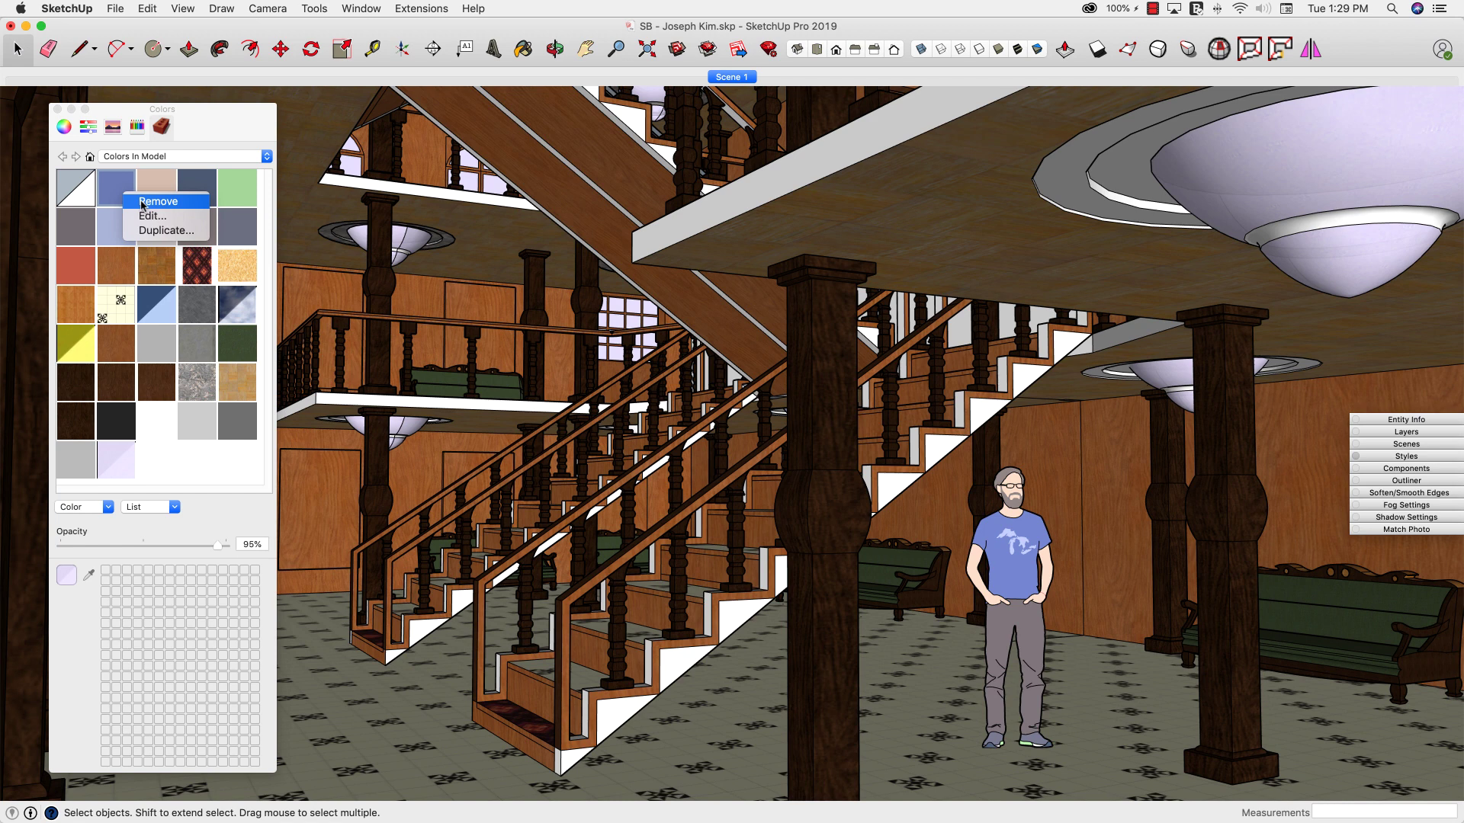
pyautogui.click(142, 202)
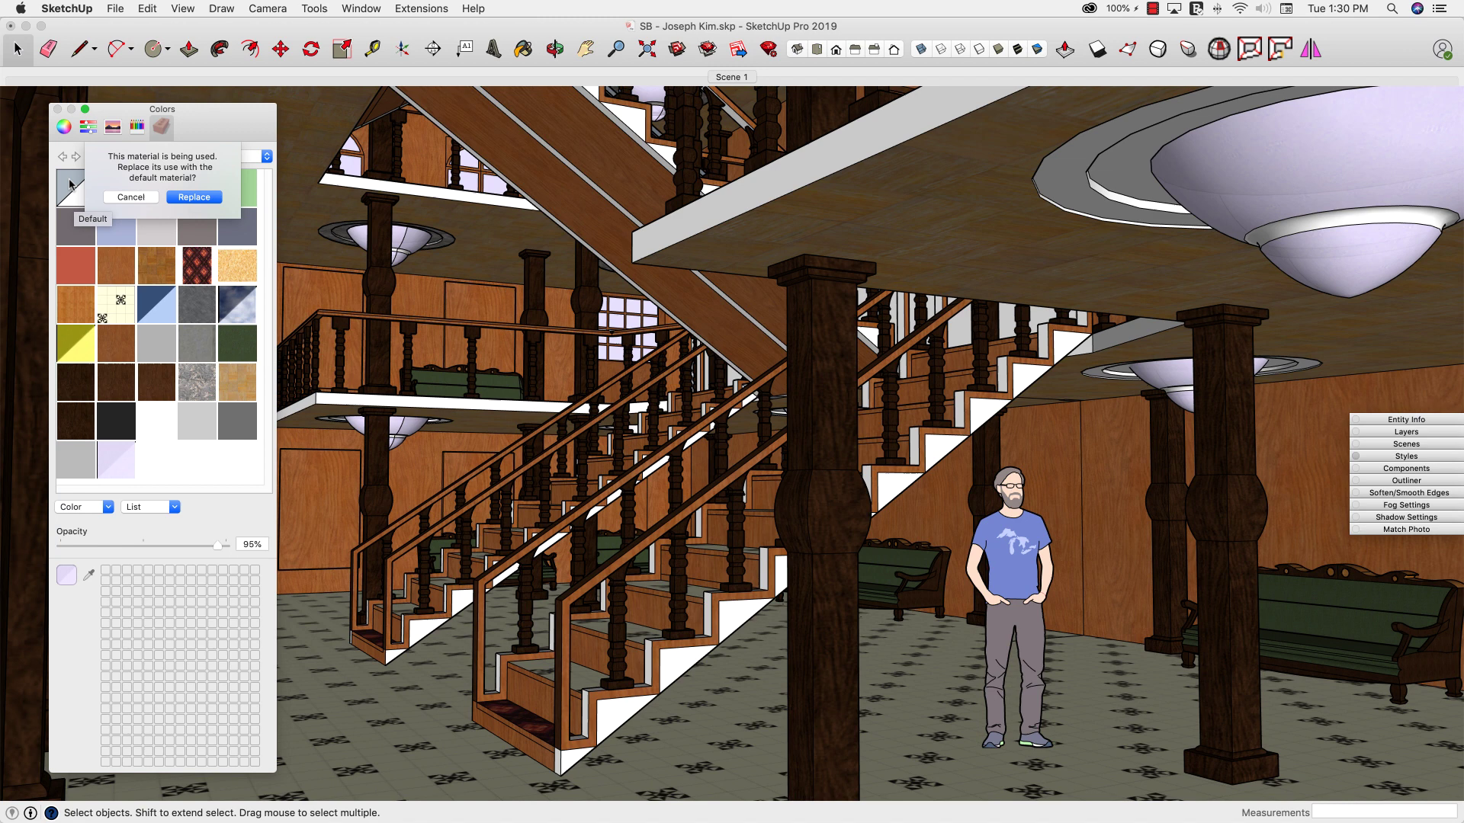
pyautogui.click(189, 199)
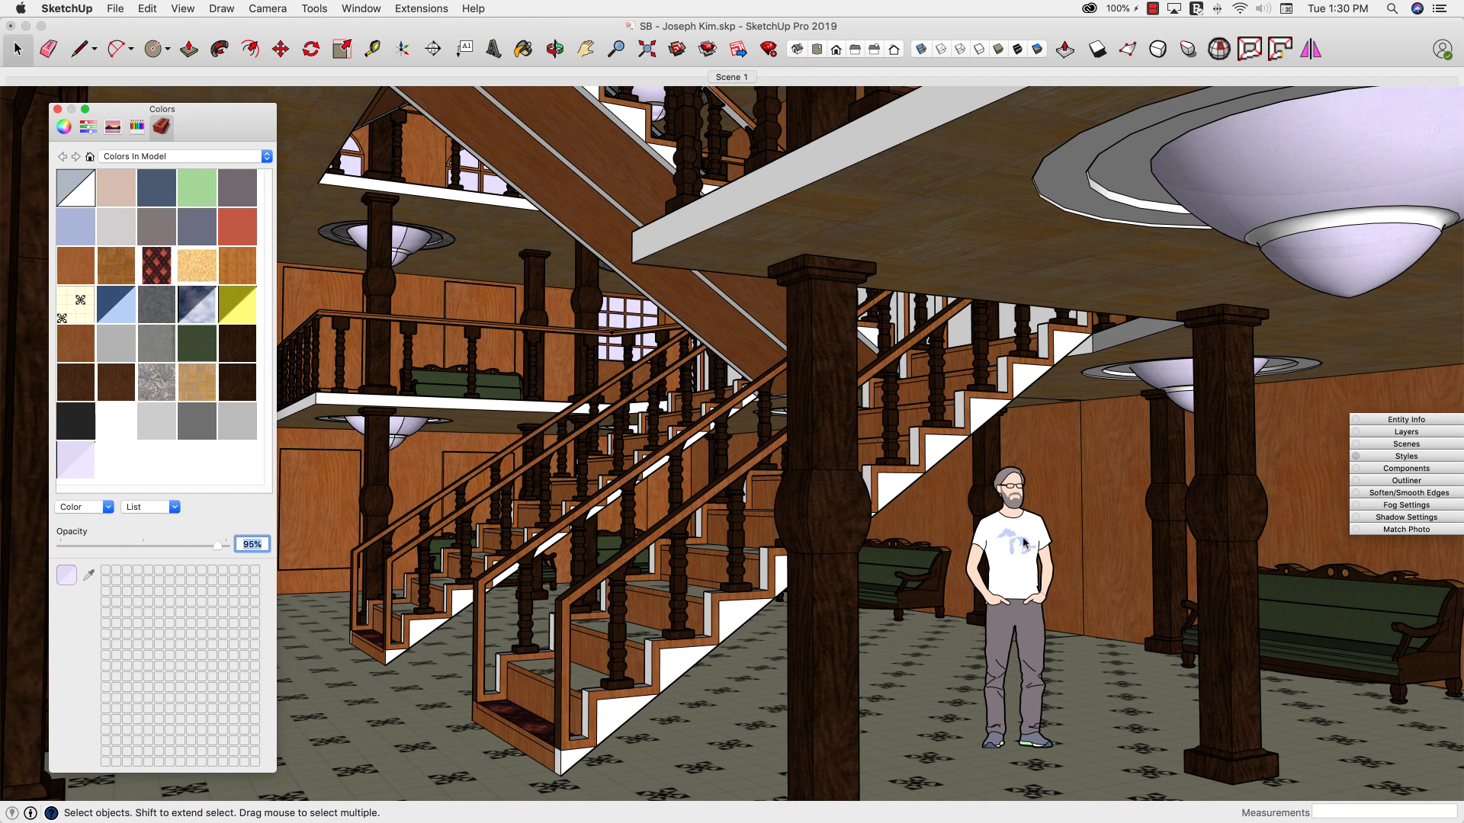
pyautogui.rightClick(107, 185)
pyautogui.click(125, 195)
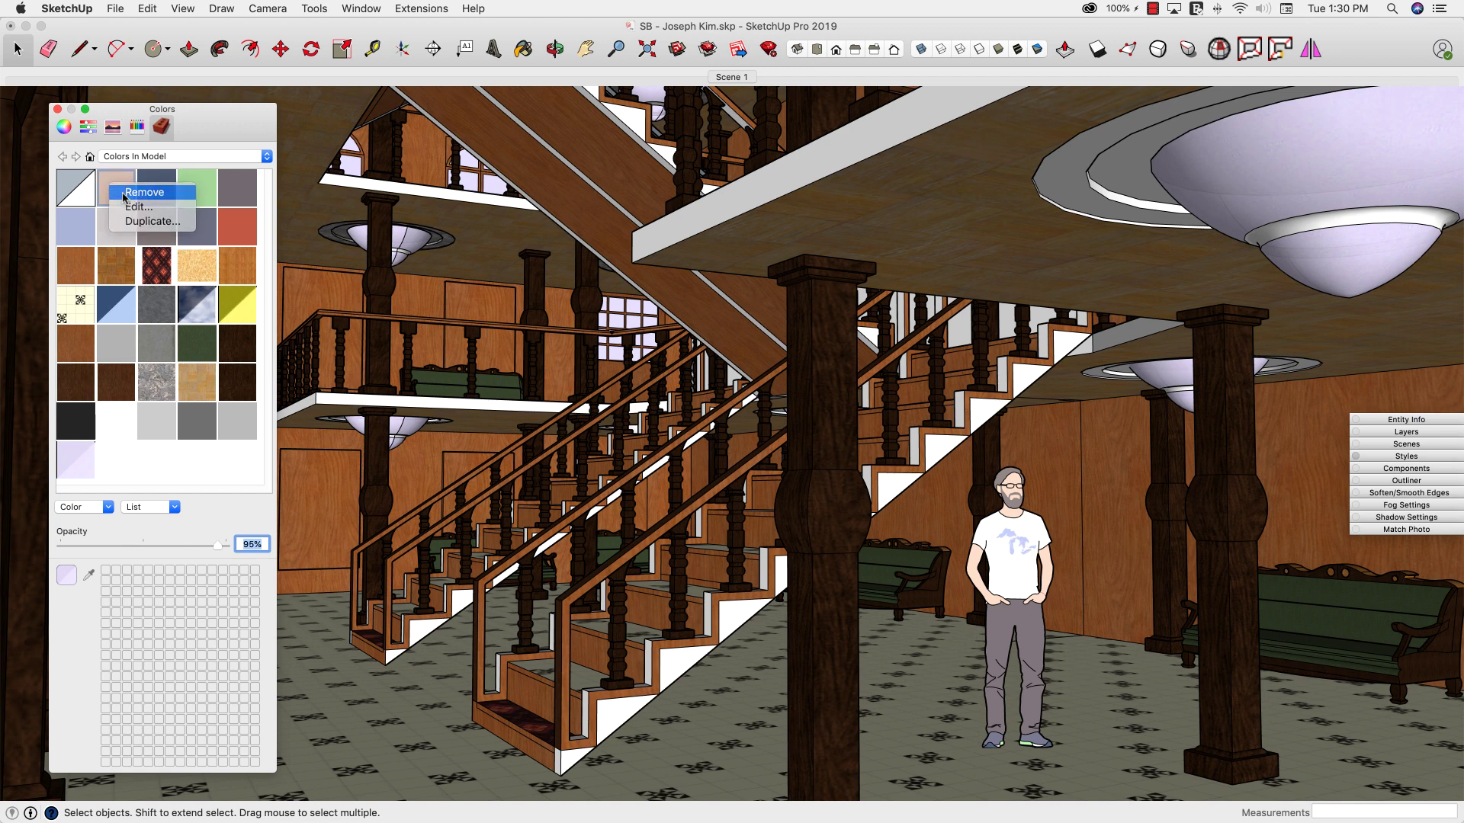
pyautogui.click(203, 198)
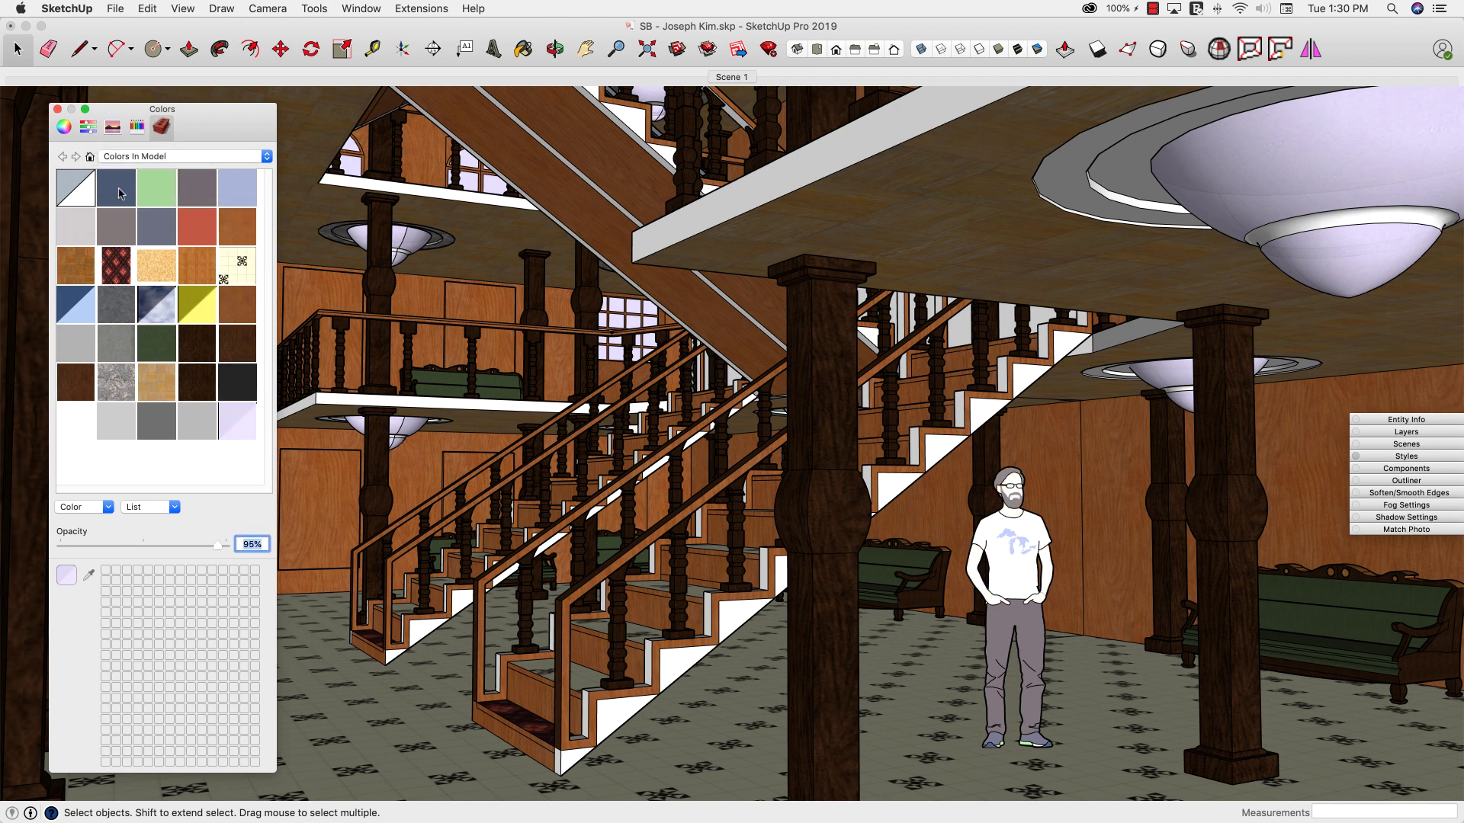
# Remove the dark slate-blue and light green colours from the model's materials, replacing their use with the default material.
pyautogui.rightClick(122, 189)
pyautogui.click(138, 196)
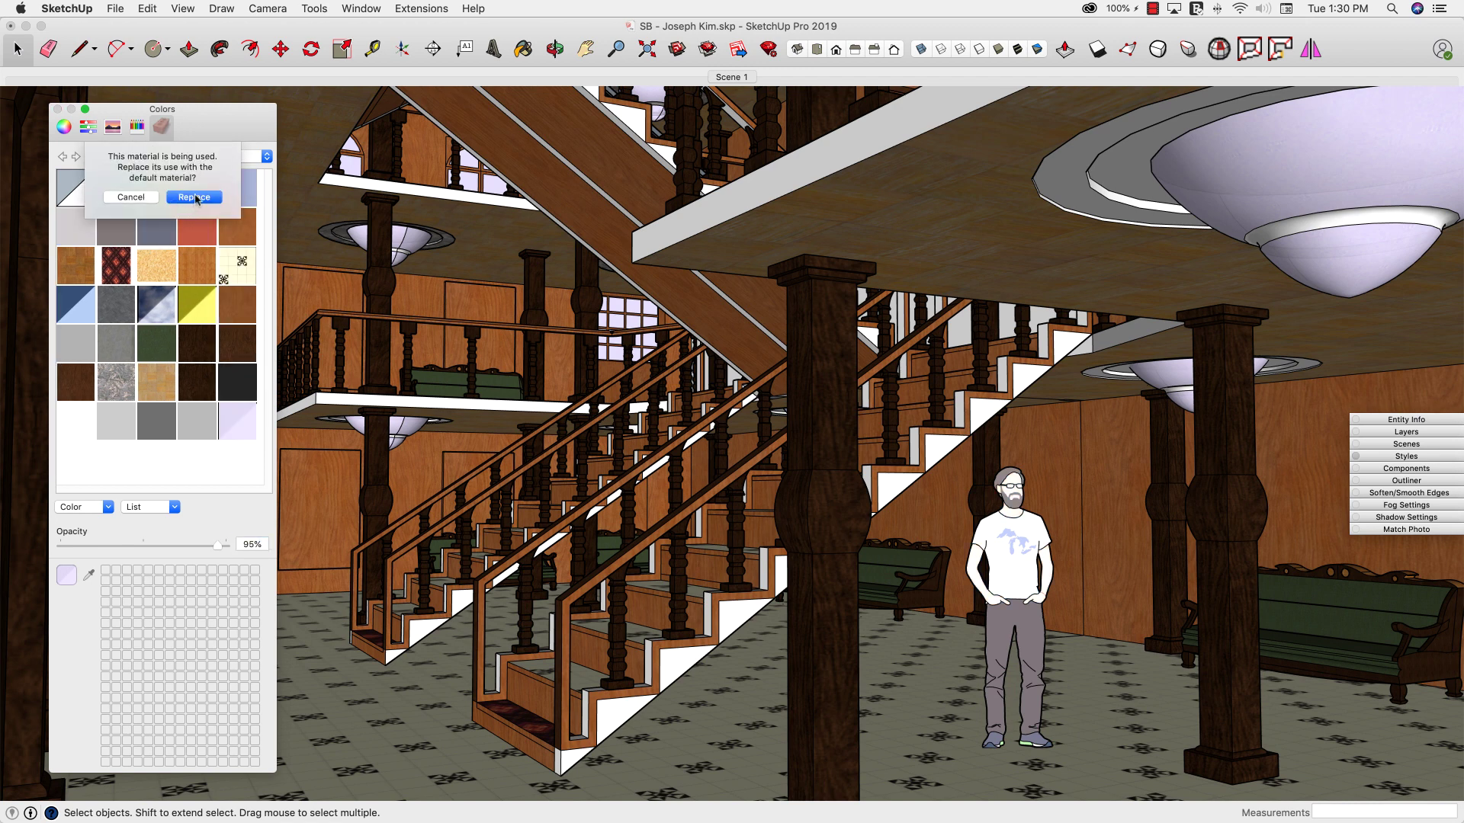
pyautogui.click(195, 200)
pyautogui.rightClick(120, 189)
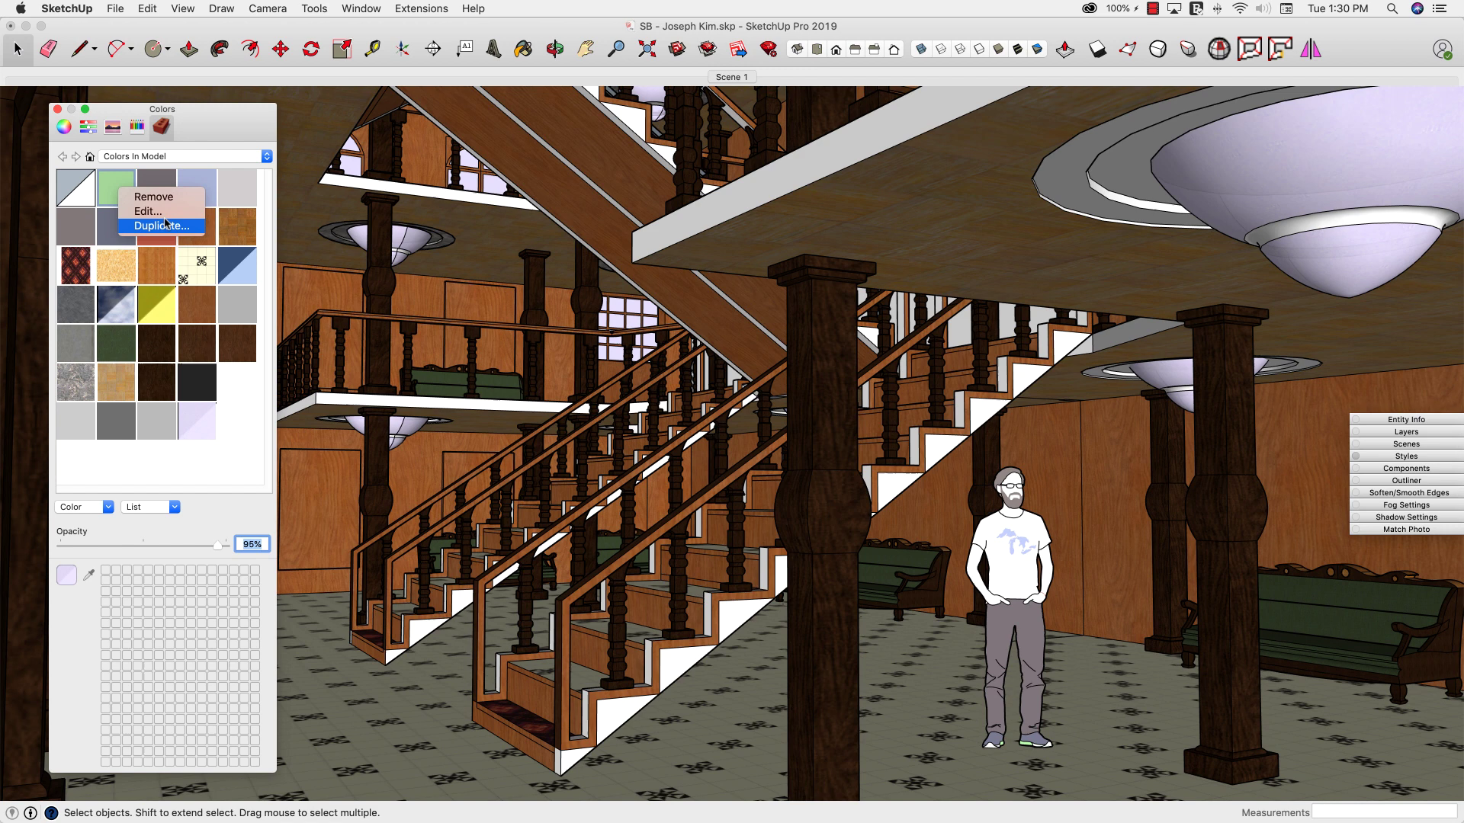
pyautogui.click(160, 202)
pyautogui.click(197, 200)
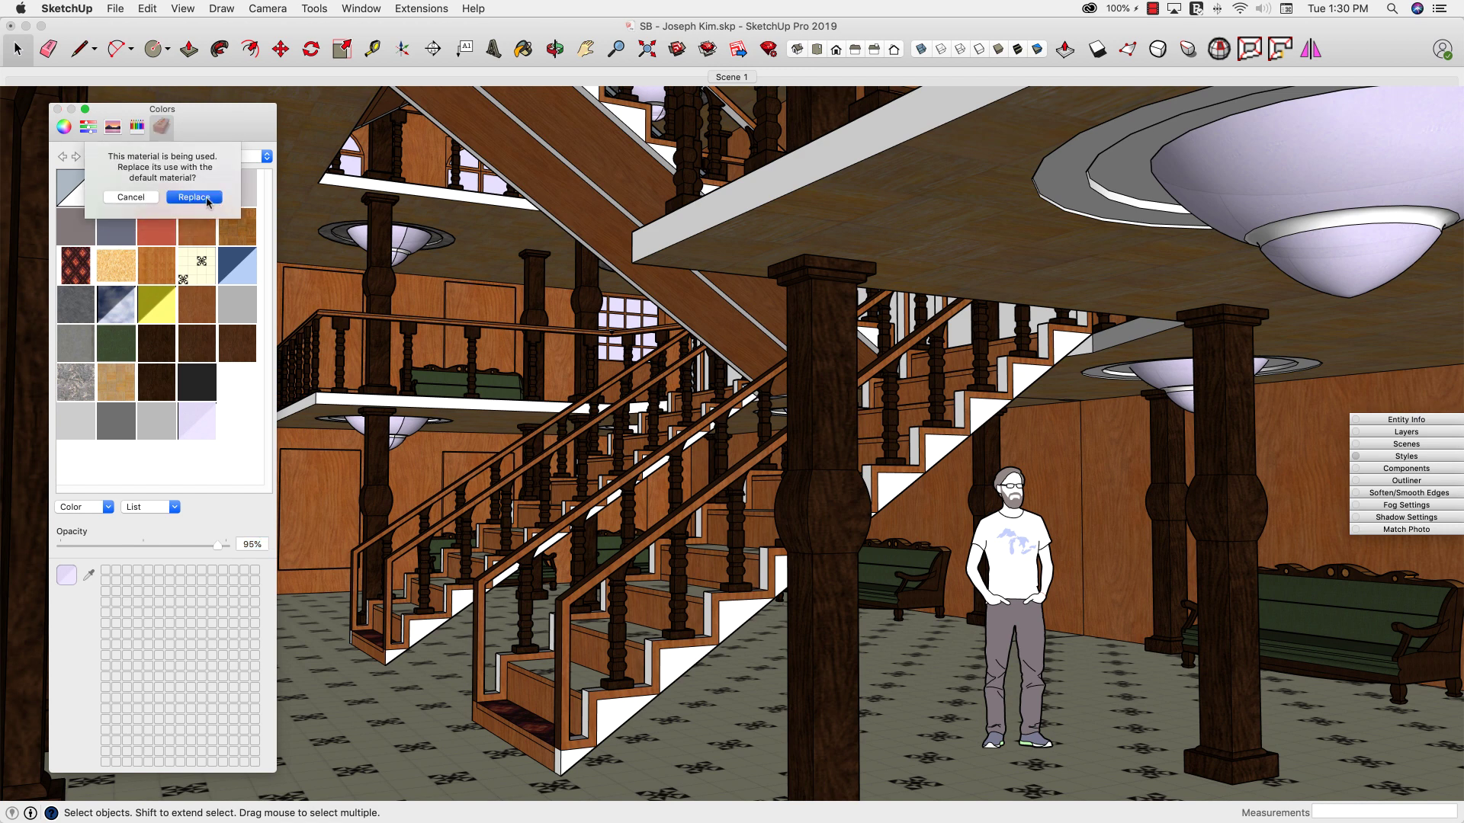
# Remove the figure's dark grey trouser colour and the light periwinkle shirt-logo colour, replacing both with the default material.
pyautogui.rightClick(126, 192)
pyautogui.click(157, 197)
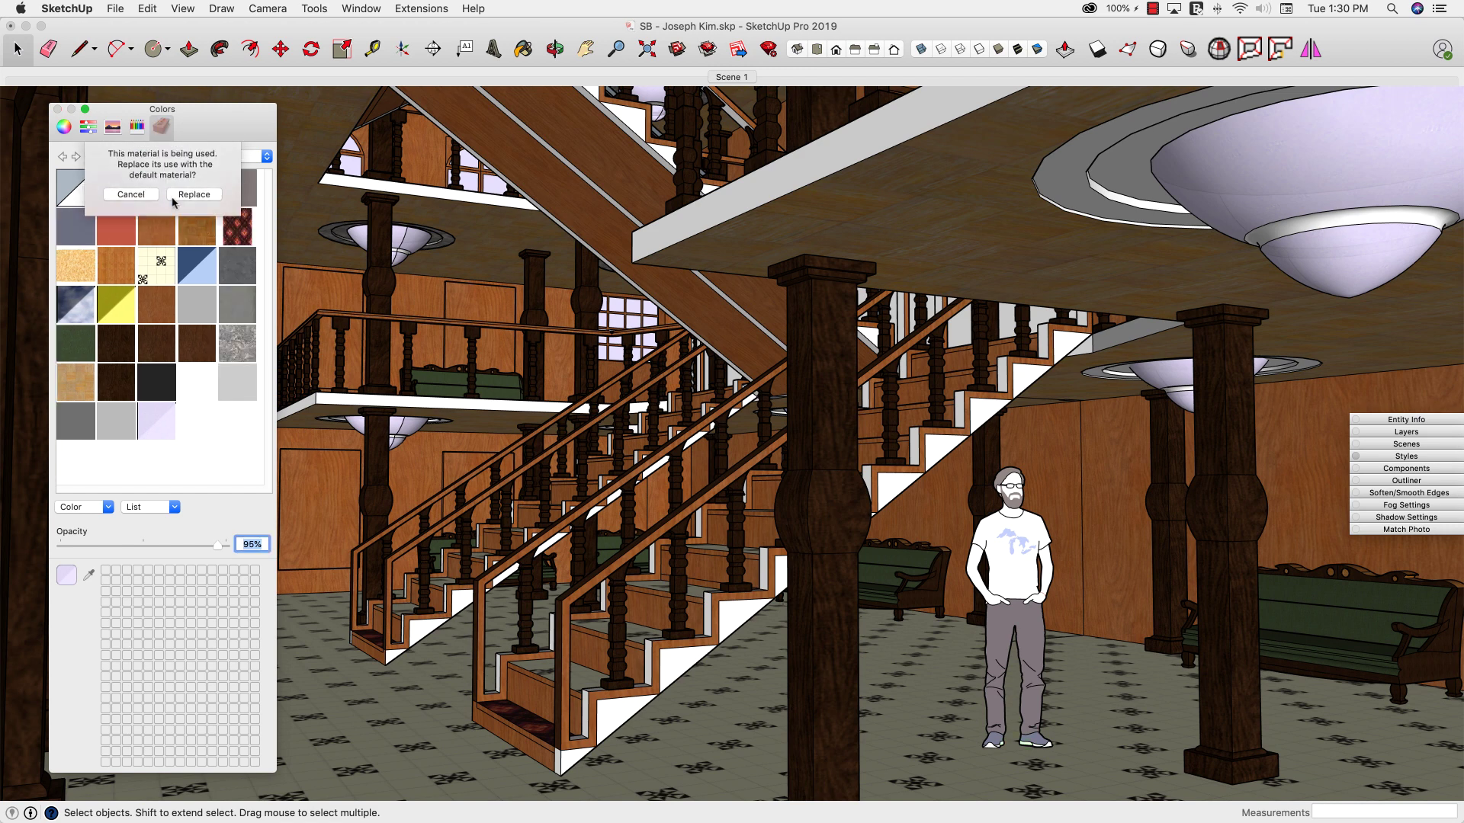
pyautogui.click(187, 200)
pyautogui.rightClick(122, 187)
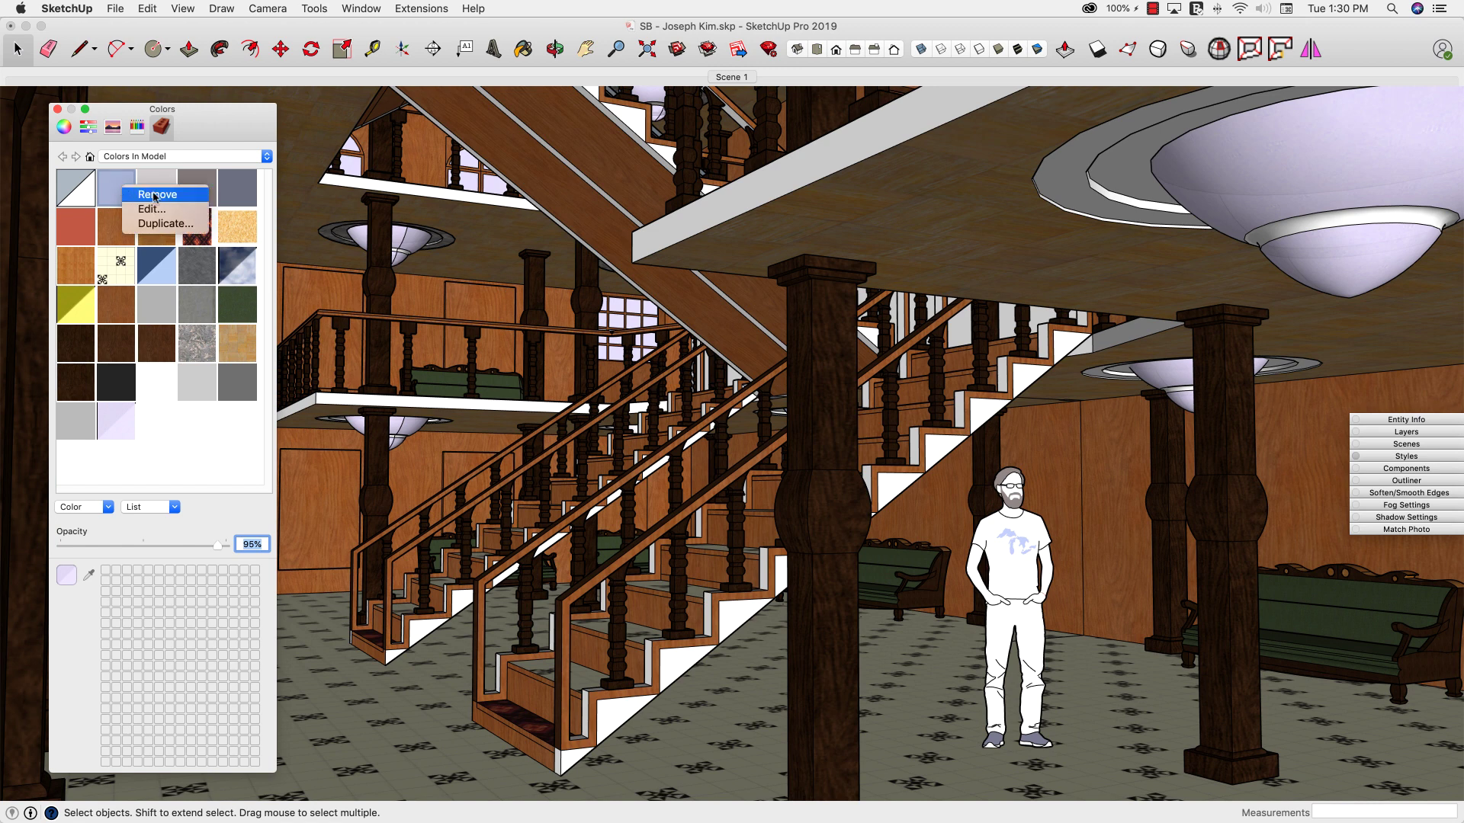
pyautogui.click(152, 195)
pyautogui.click(194, 197)
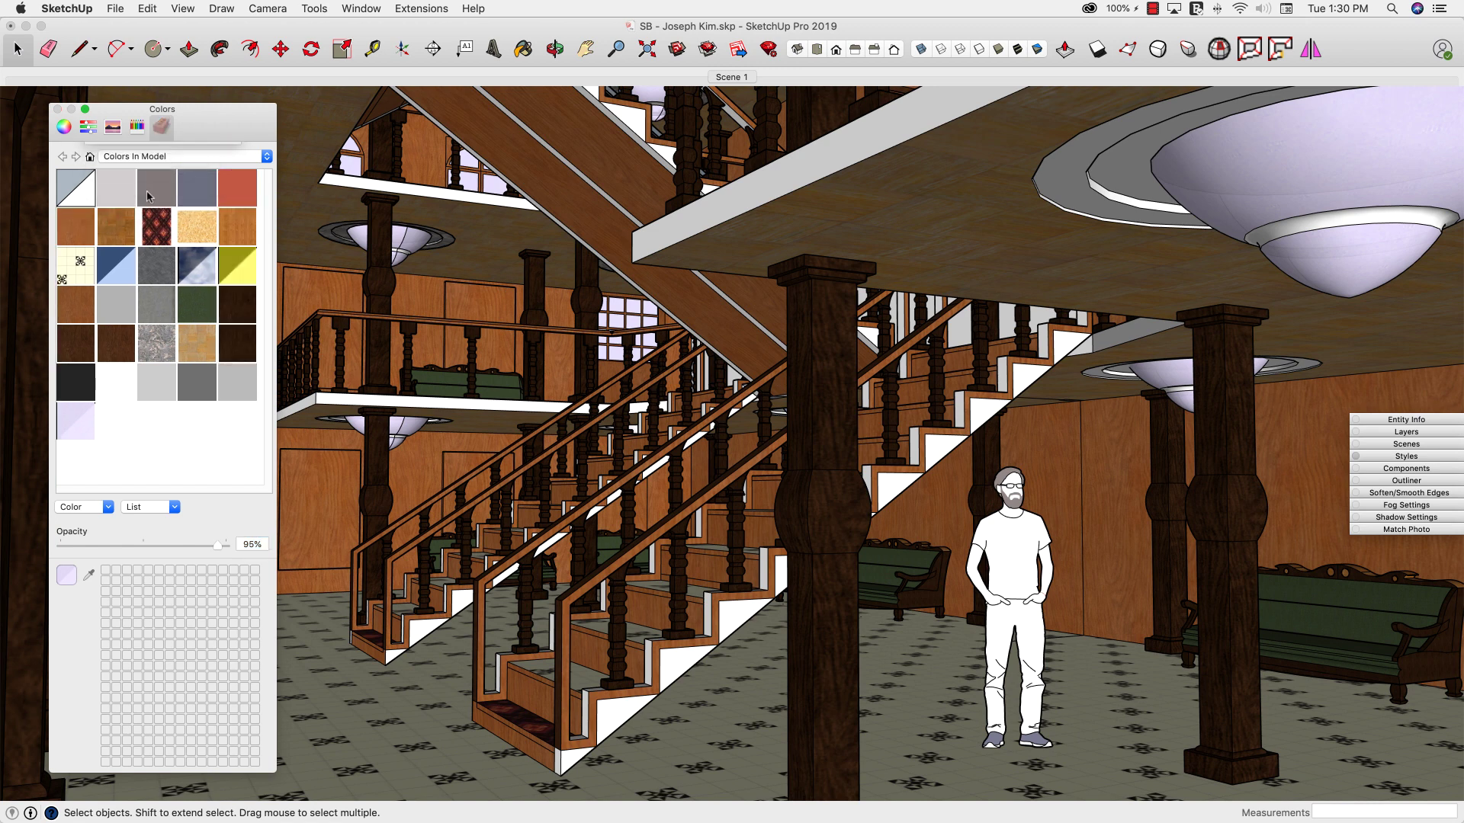
# Remove the light grey and mauve-grey colours from the model's materials, replacing their use with the default material.
pyautogui.rightClick(118, 194)
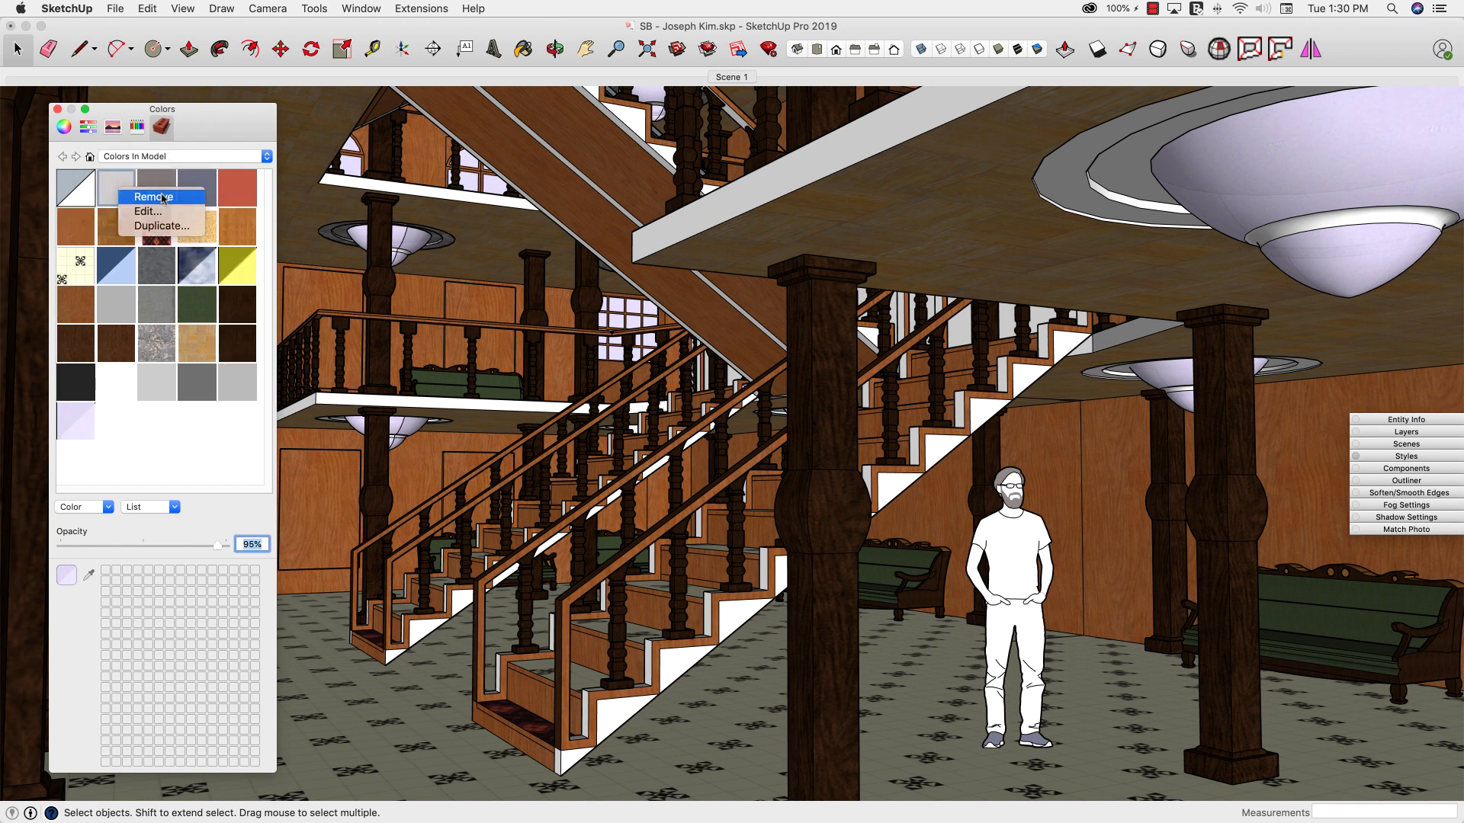
pyautogui.click(163, 196)
pyautogui.click(194, 197)
pyautogui.rightClick(119, 188)
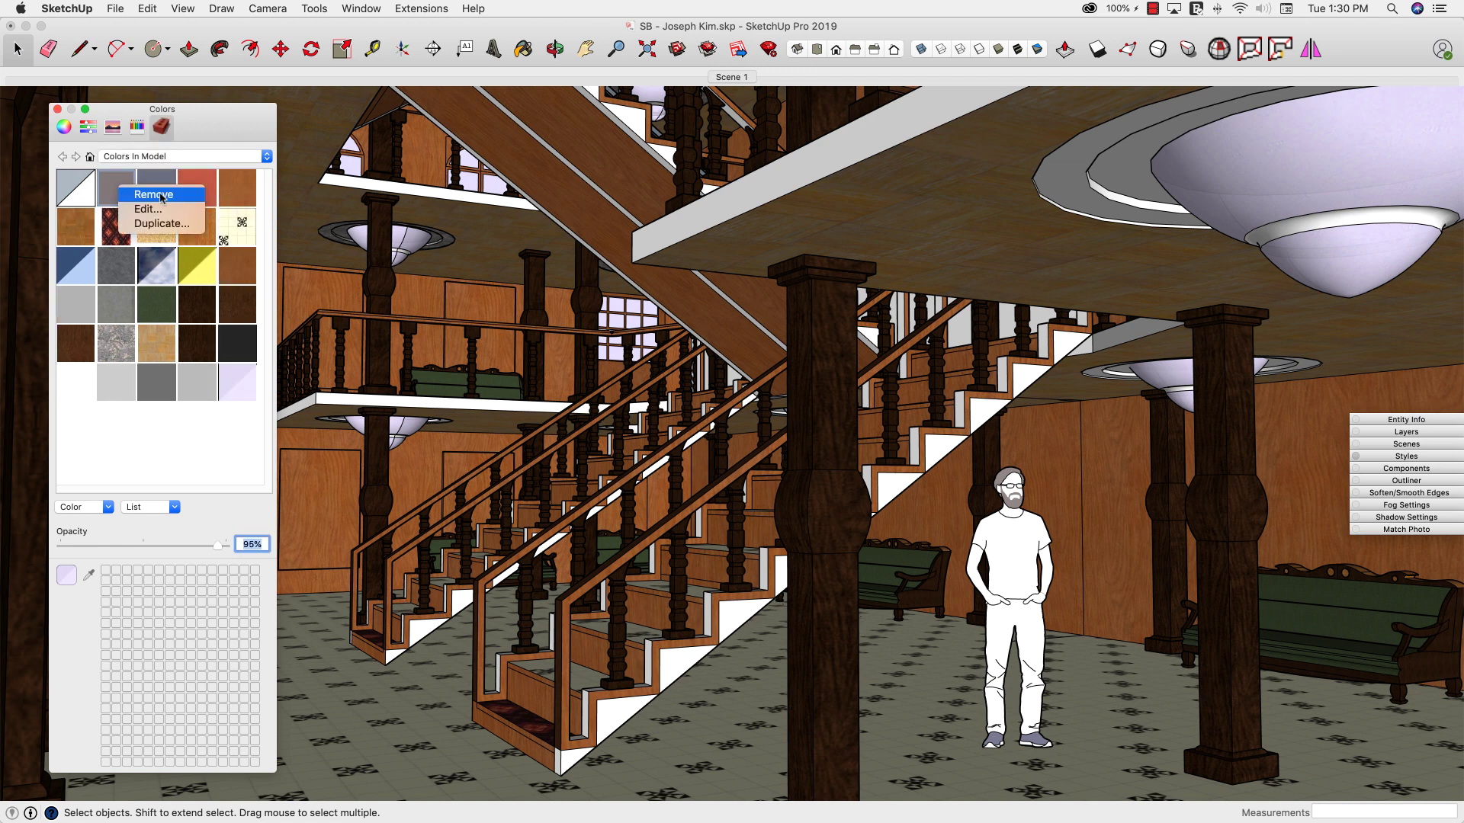
pyautogui.click(167, 196)
pyautogui.click(194, 197)
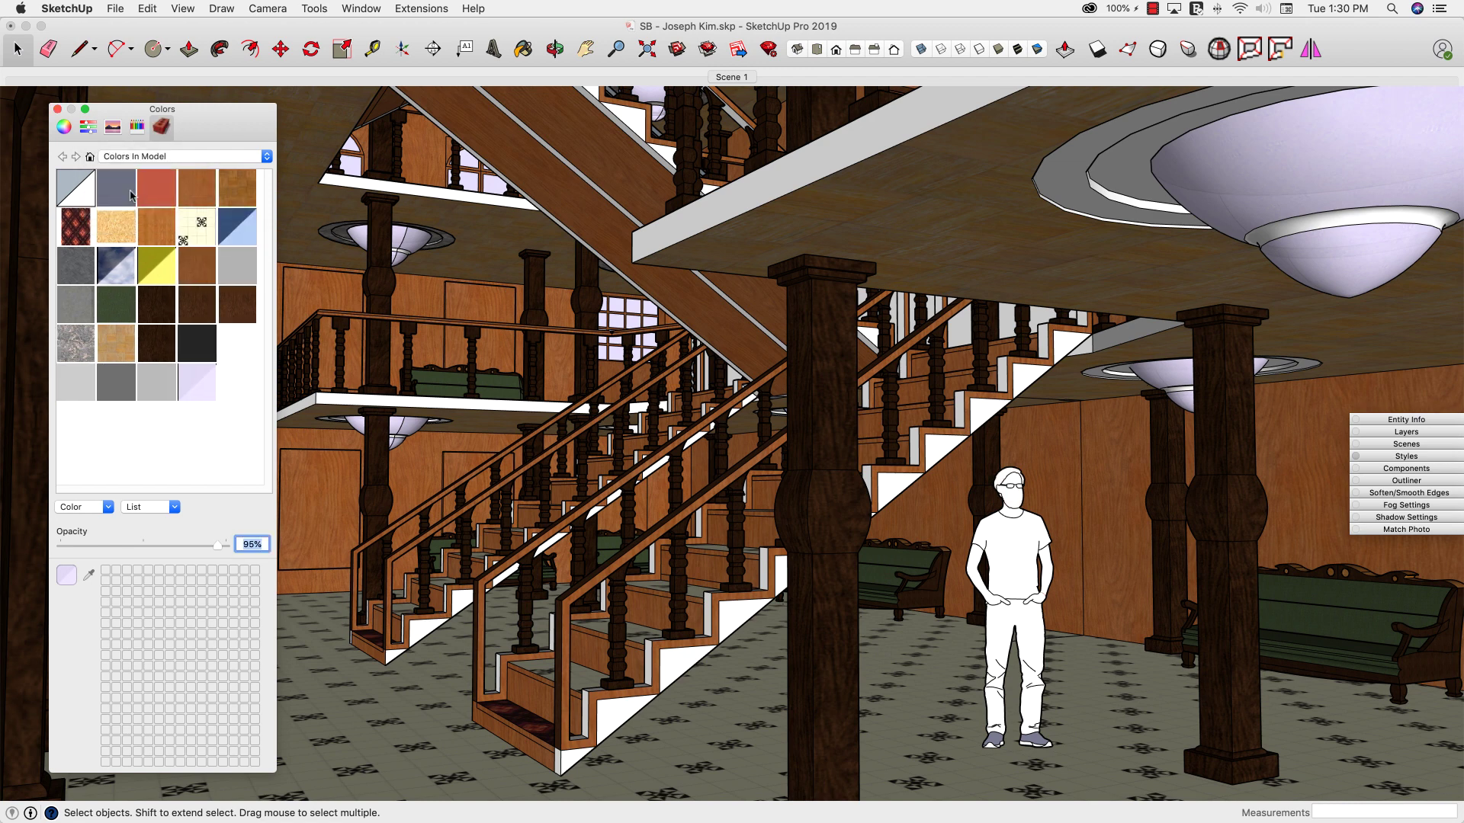
# Remove the blue-grey shoe colour and the red colour from the model's materials, replacing them with the default material.
pyautogui.rightClick(107, 194)
pyautogui.click(133, 197)
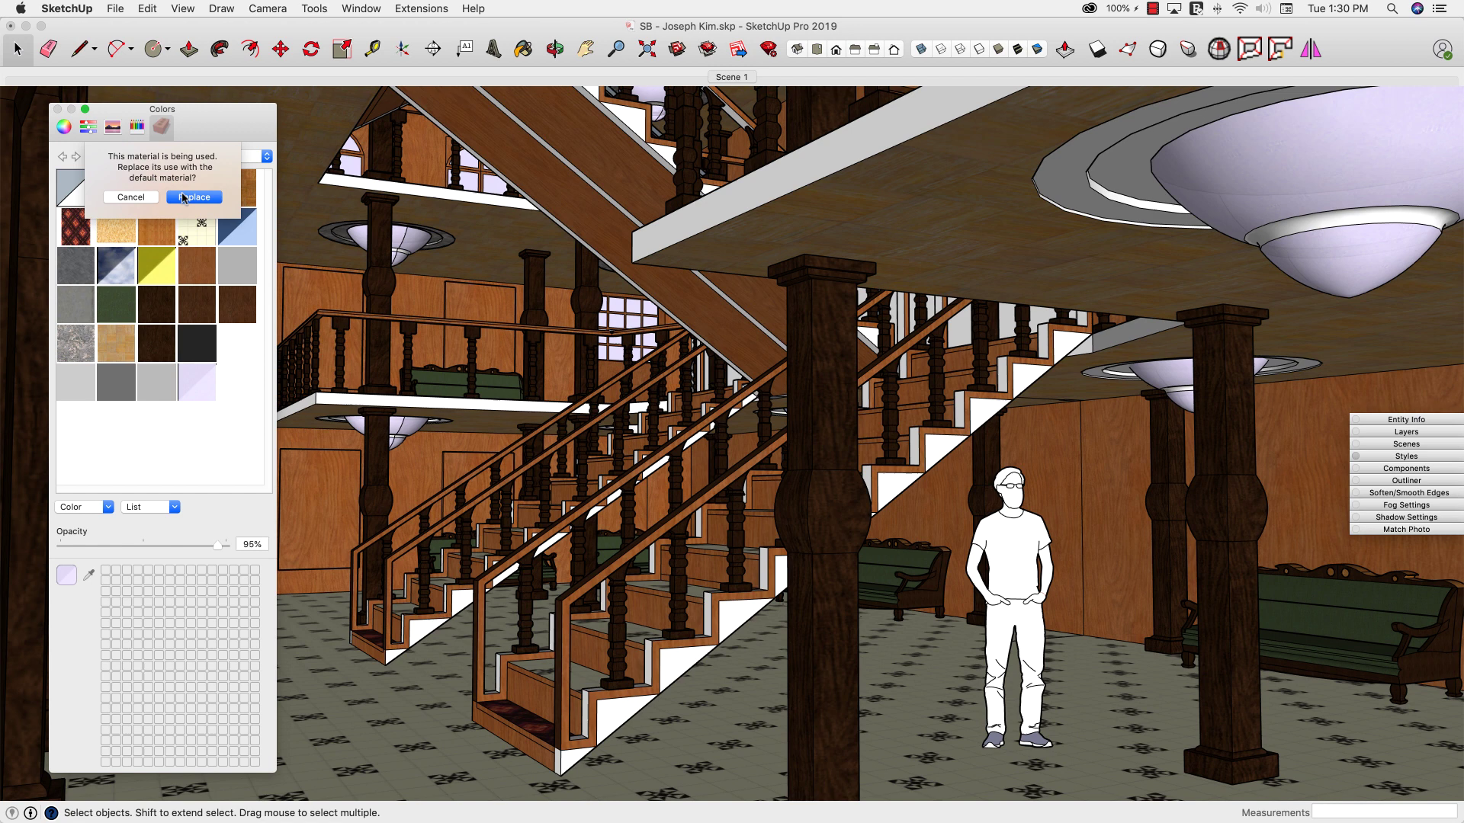
pyautogui.click(185, 198)
pyautogui.rightClick(122, 195)
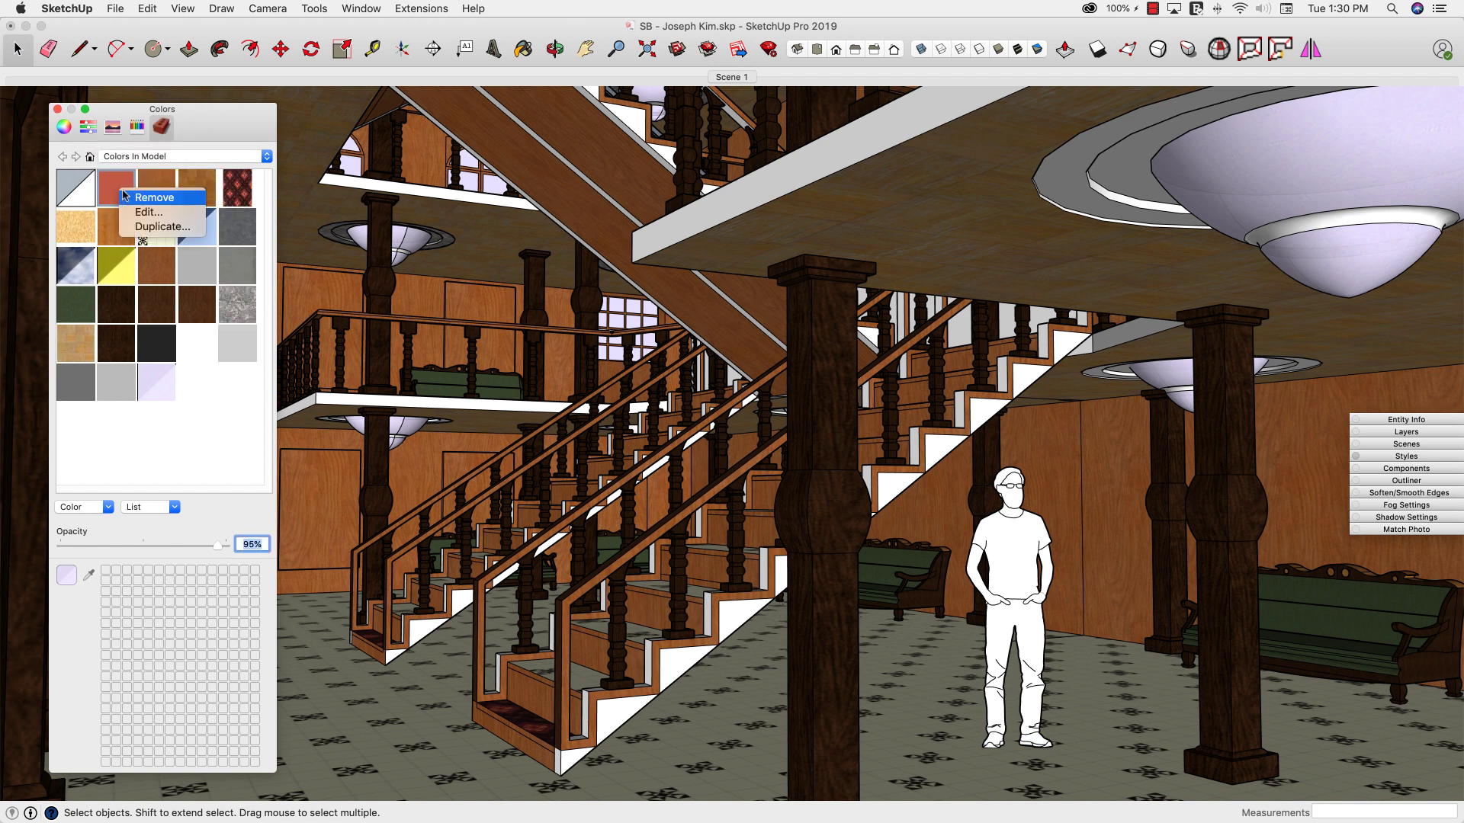
pyautogui.click(166, 198)
pyautogui.click(188, 197)
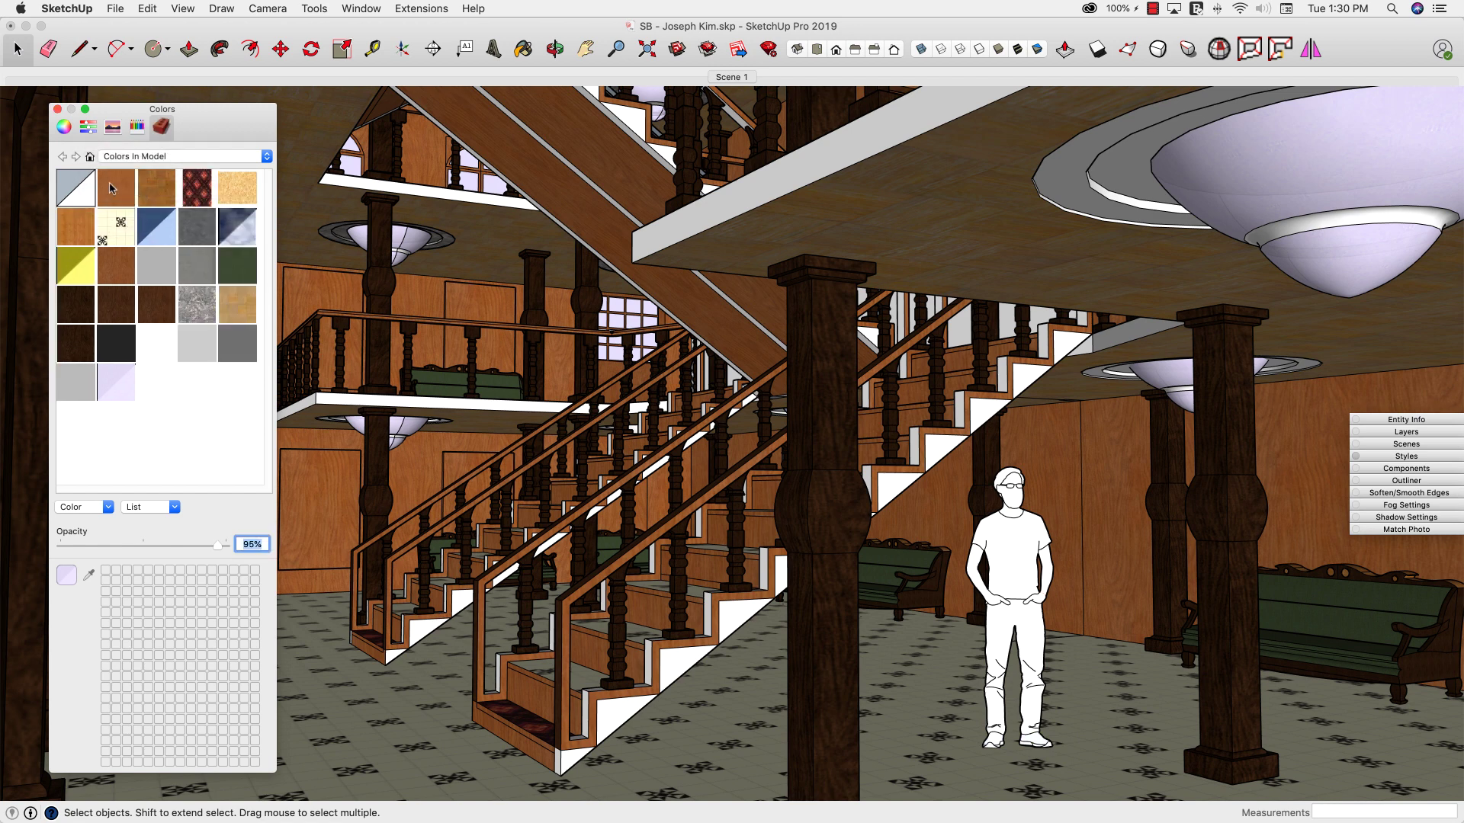
# Remove the reddish-brown wood of the walls and stairs and the golden-brown wood texture, replacing both with the default material.
pyautogui.rightClick(125, 182)
pyautogui.click(177, 192)
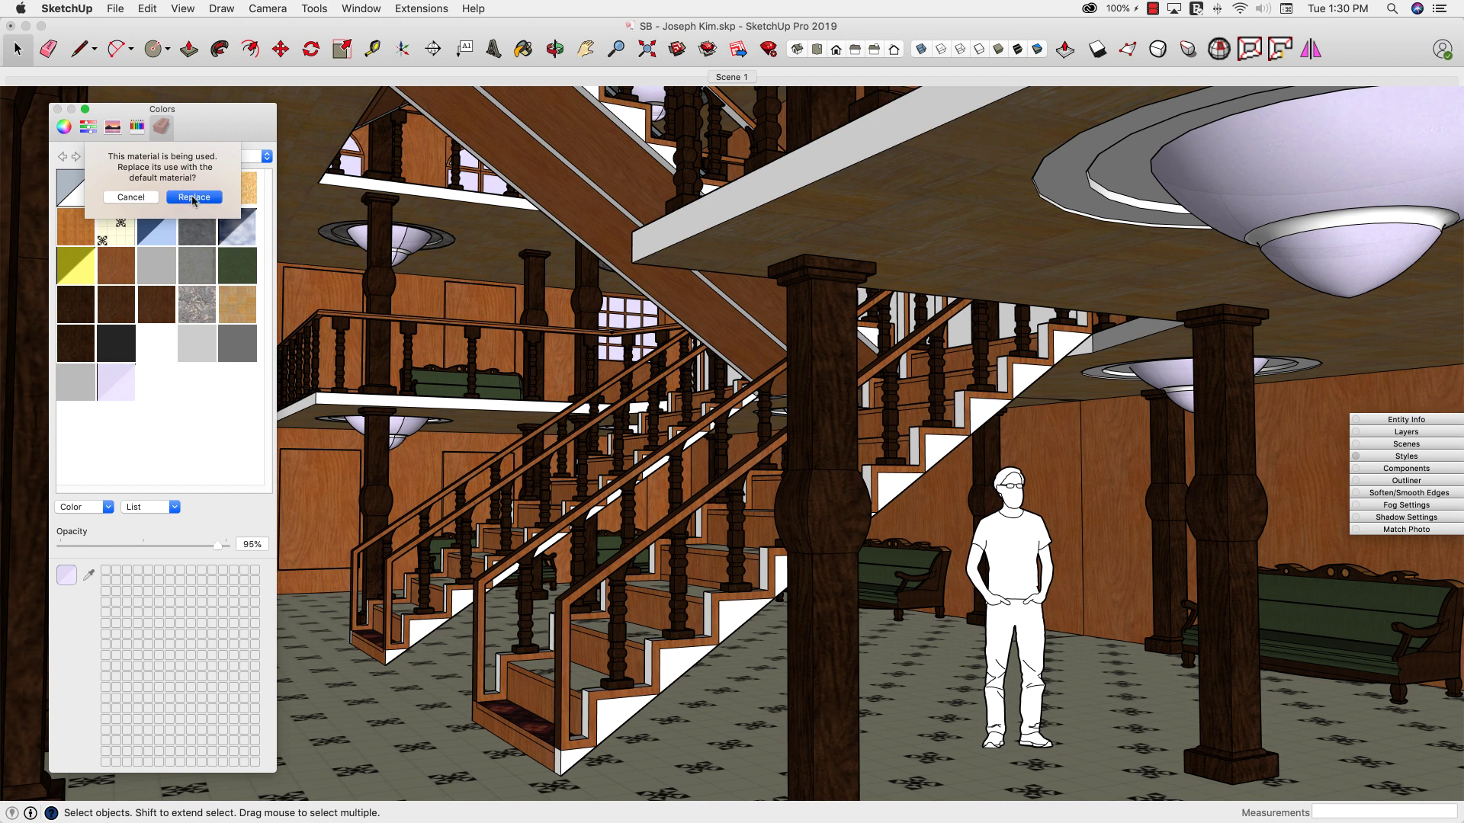
pyautogui.click(194, 198)
pyautogui.rightClick(122, 195)
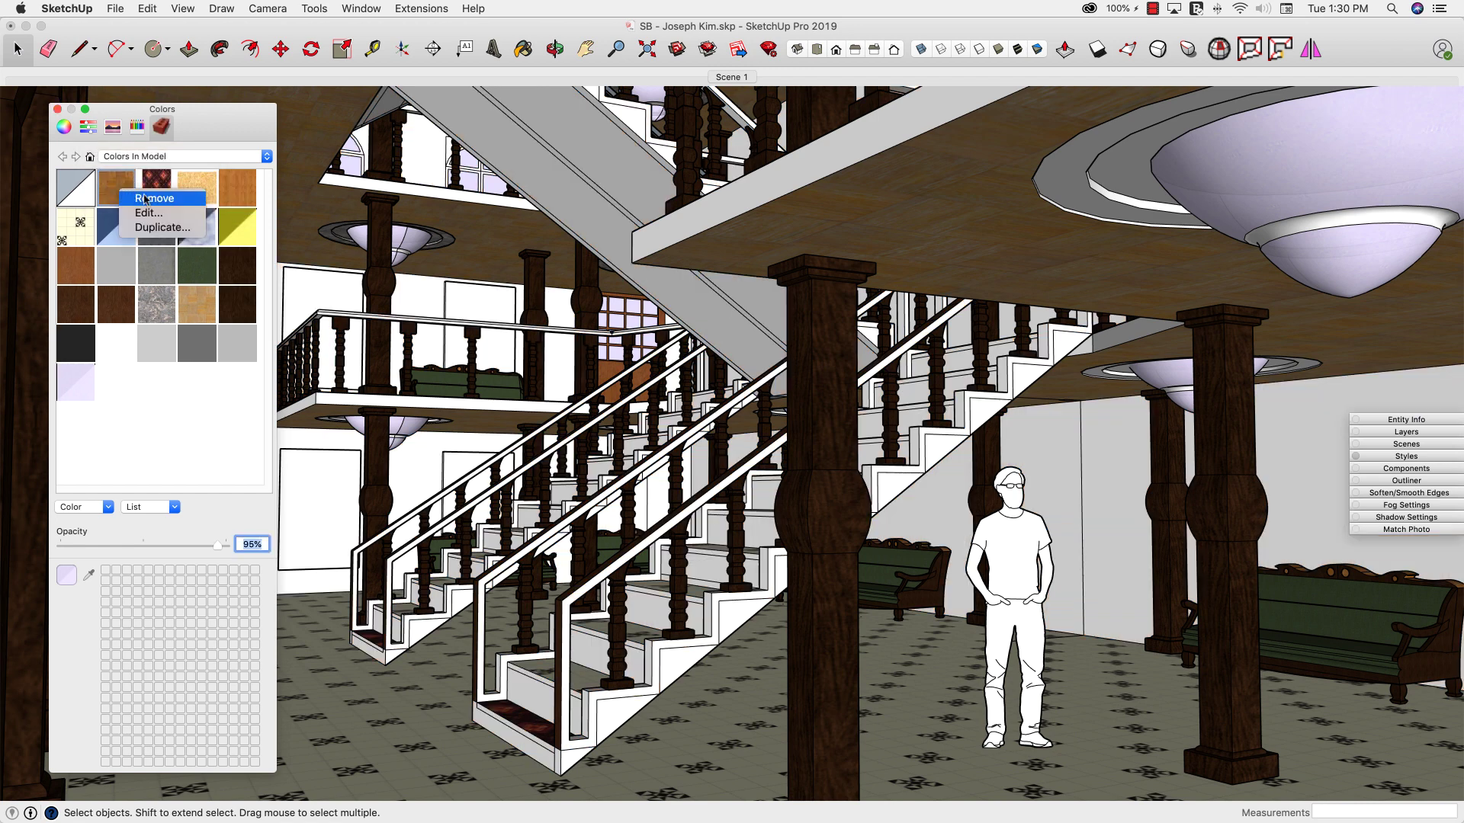
pyautogui.click(146, 199)
pyautogui.click(182, 197)
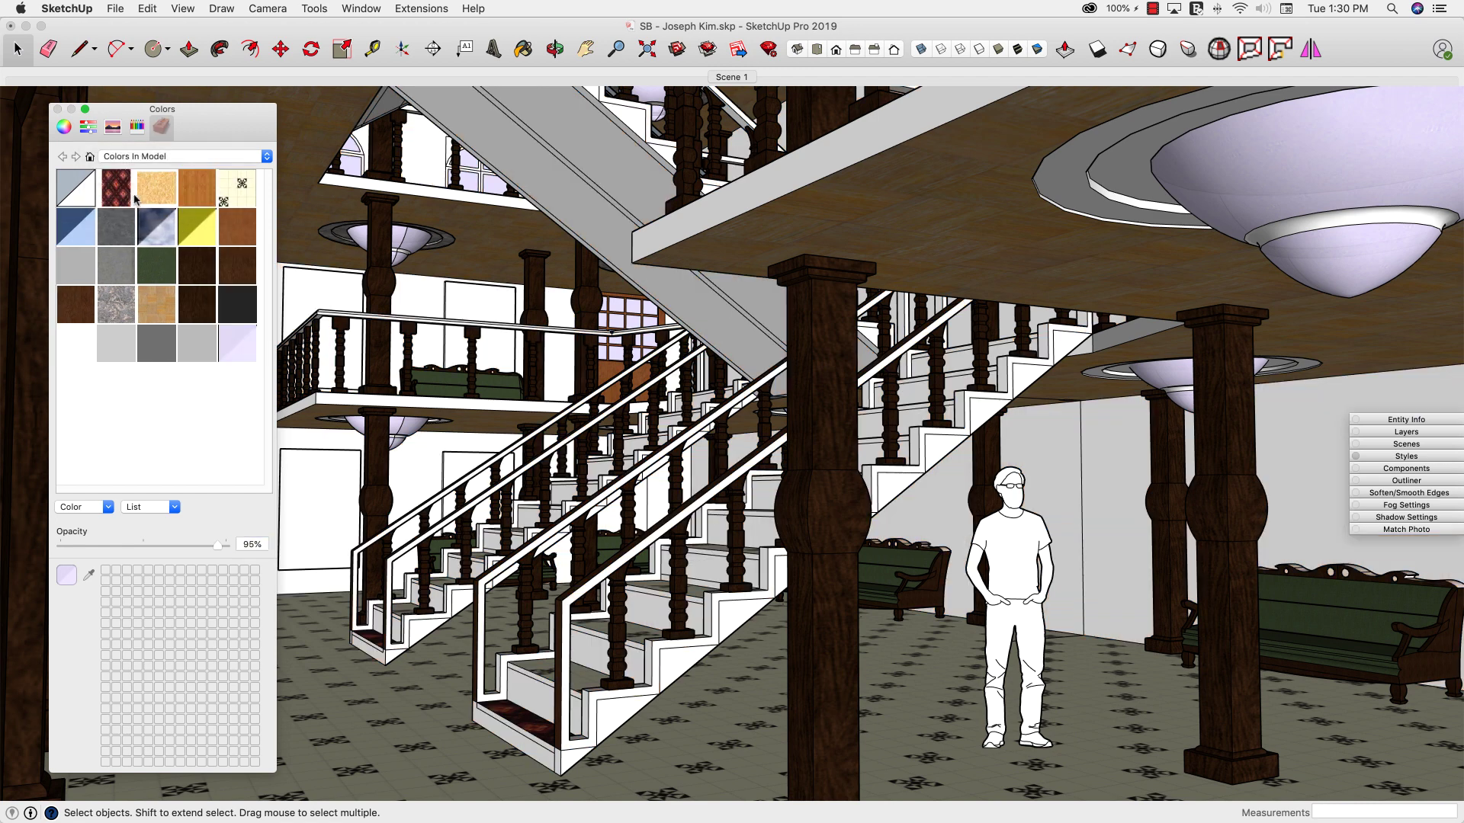
# Remove the red diamond-patterned stair texture and the pale yellow-tan texture, replacing their use with the default material.
pyautogui.rightClick(116, 195)
pyautogui.click(137, 198)
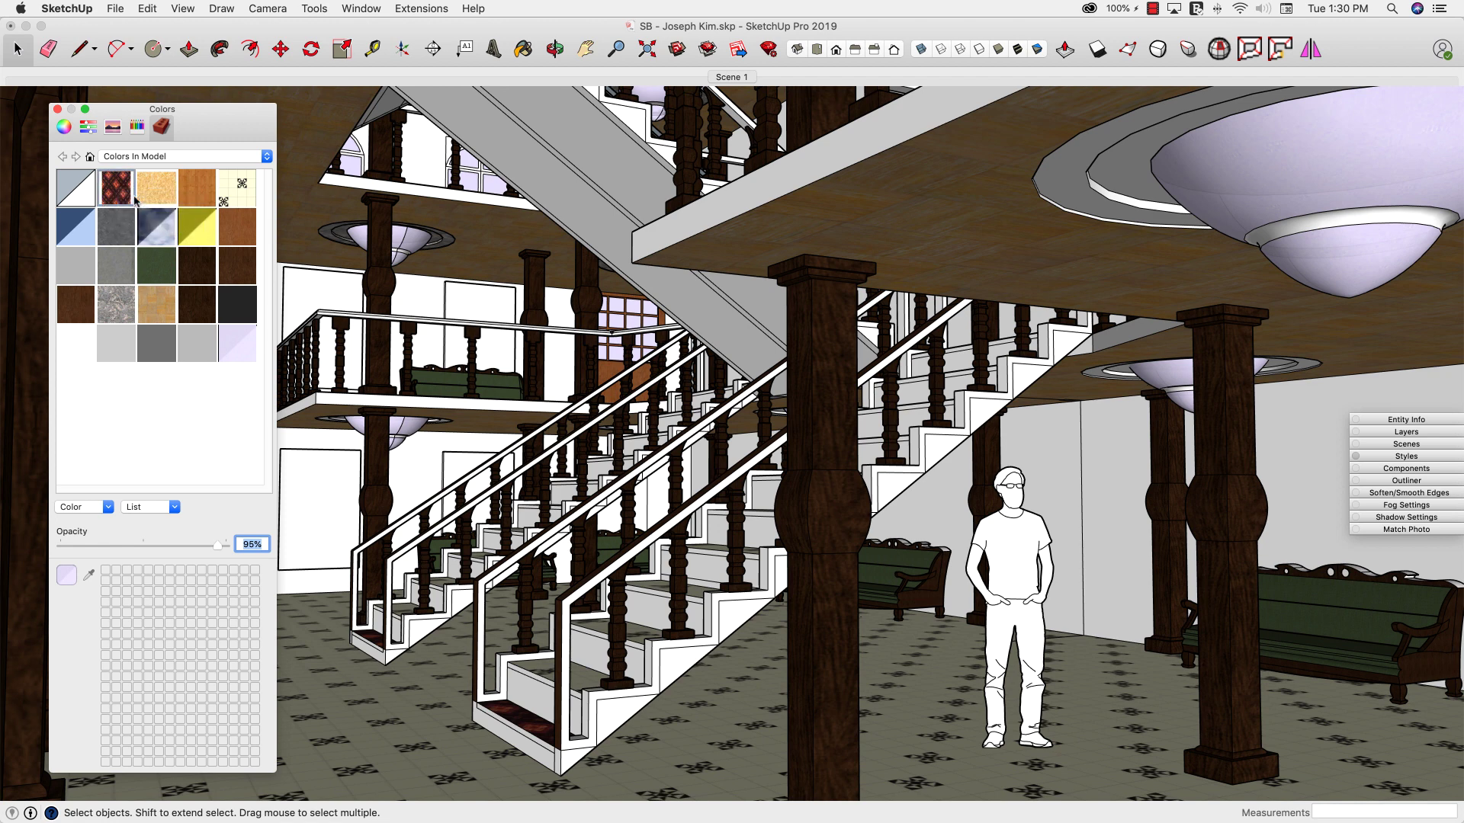
pyautogui.click(194, 197)
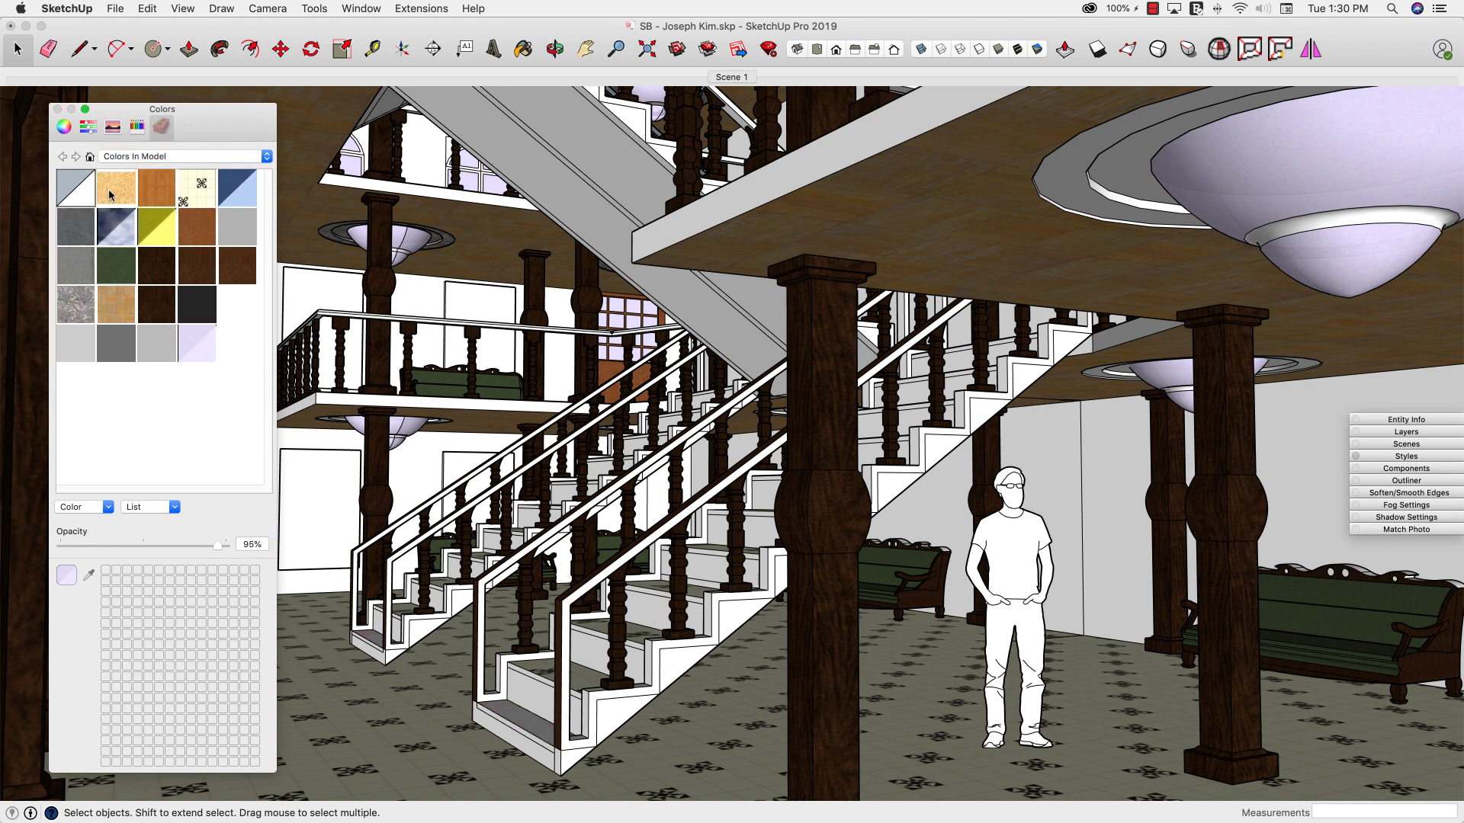
pyautogui.rightClick(120, 193)
pyautogui.click(139, 199)
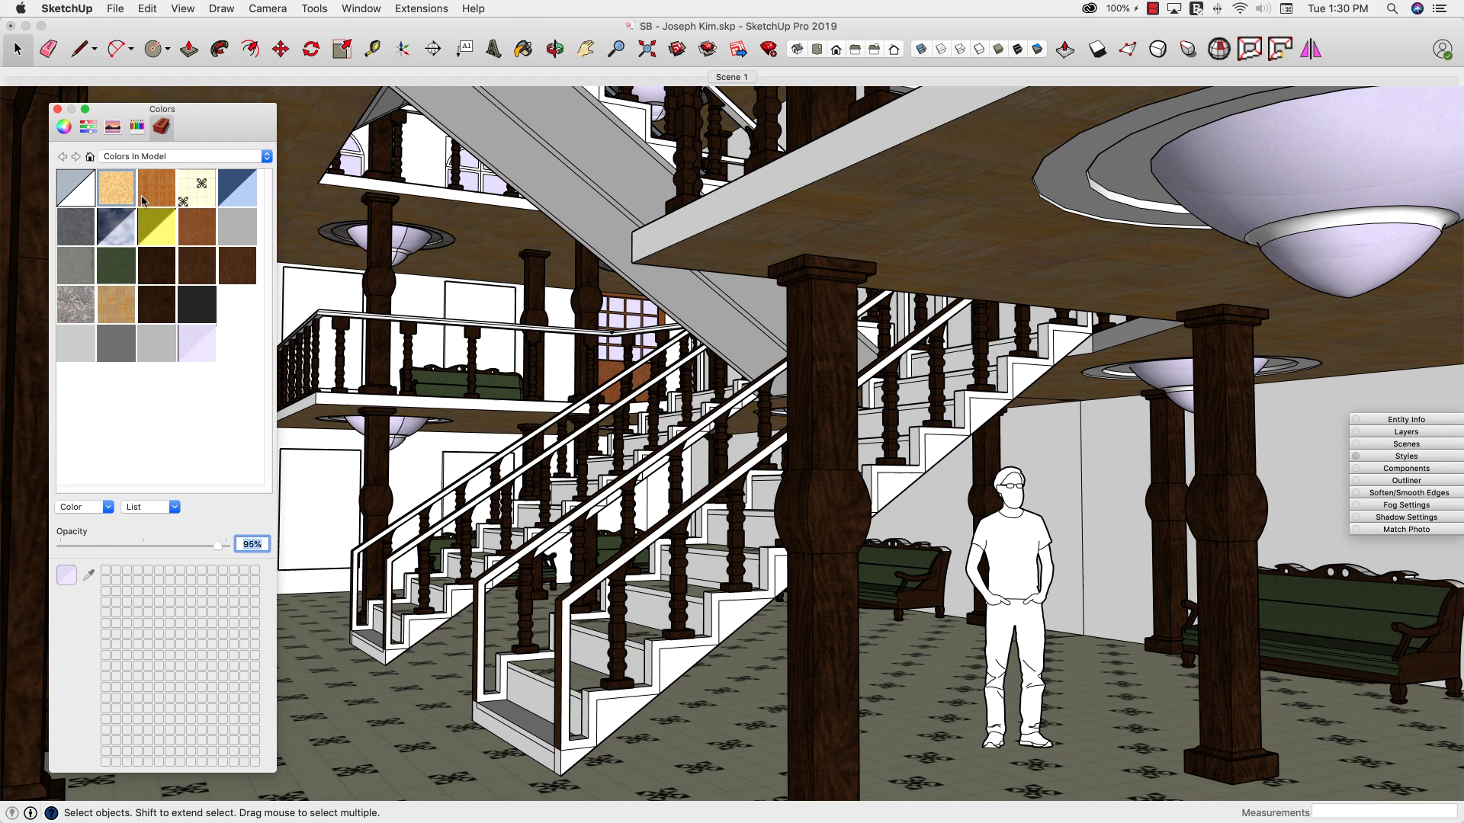
pyautogui.click(192, 200)
# Remove the orange wood texture and the cream patterned floor tile texture, replacing their use with the default material.
pyautogui.rightClick(126, 200)
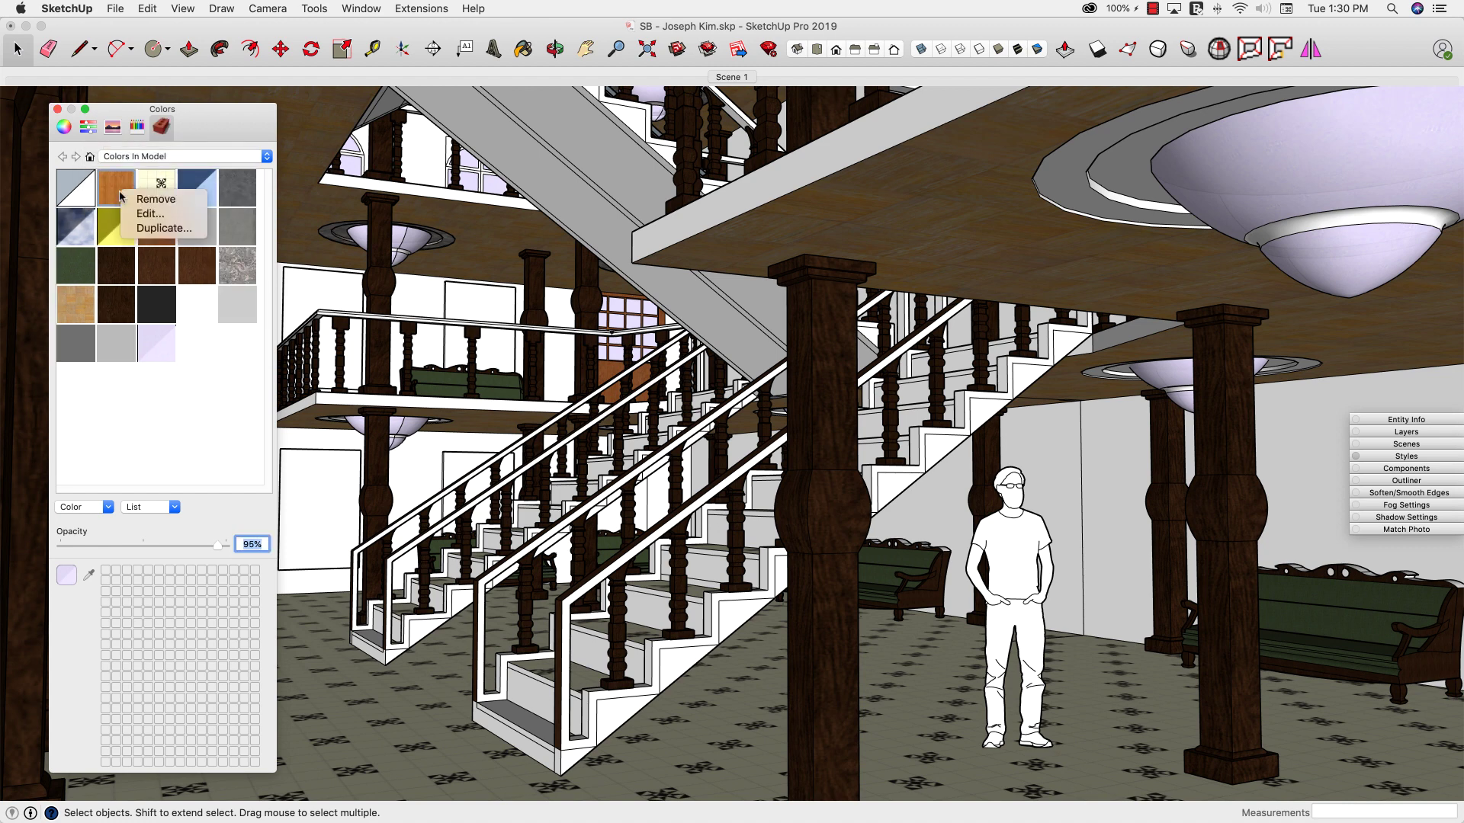
pyautogui.click(128, 202)
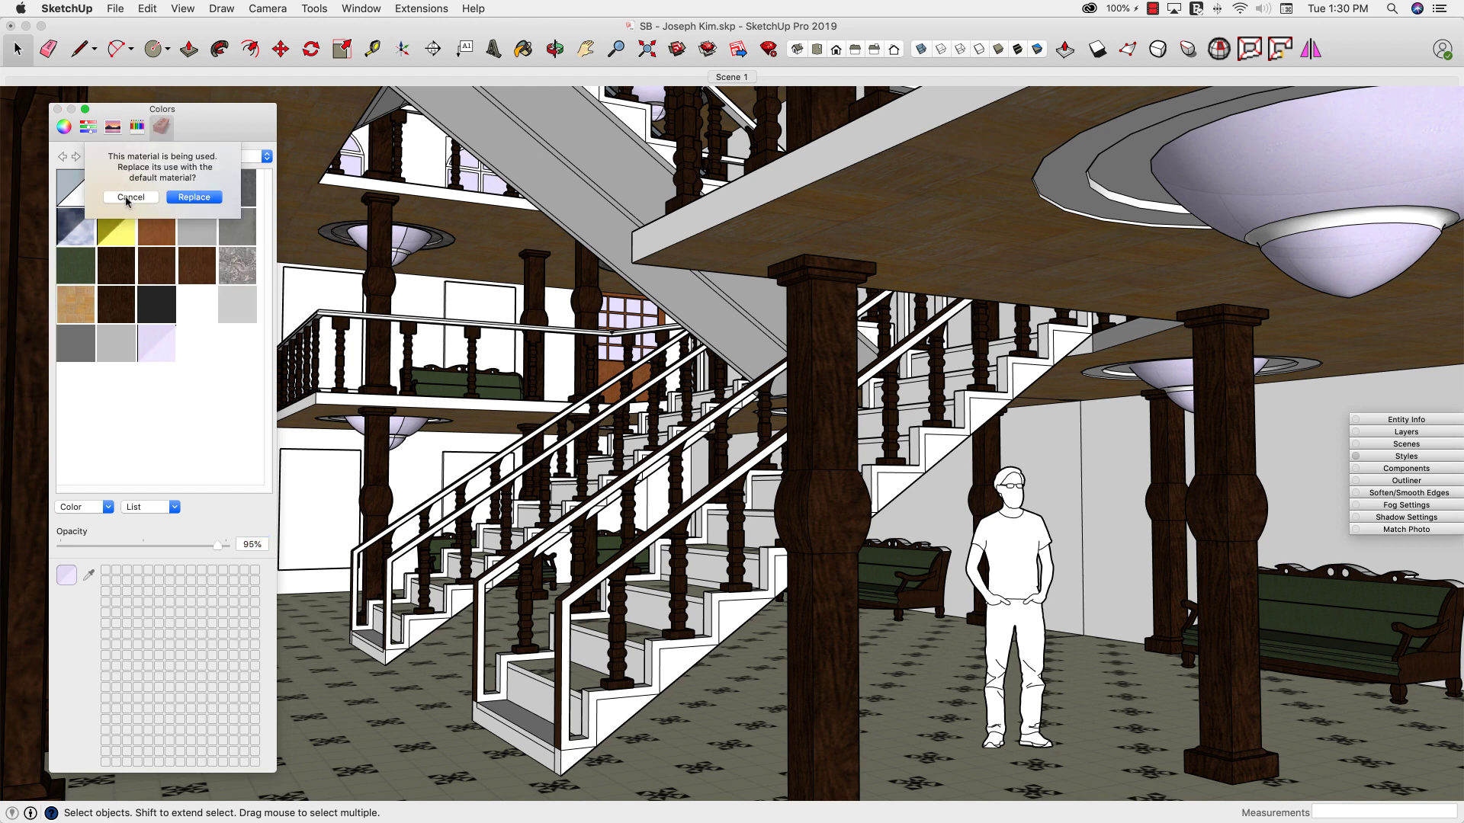
pyautogui.click(193, 197)
pyautogui.rightClick(120, 195)
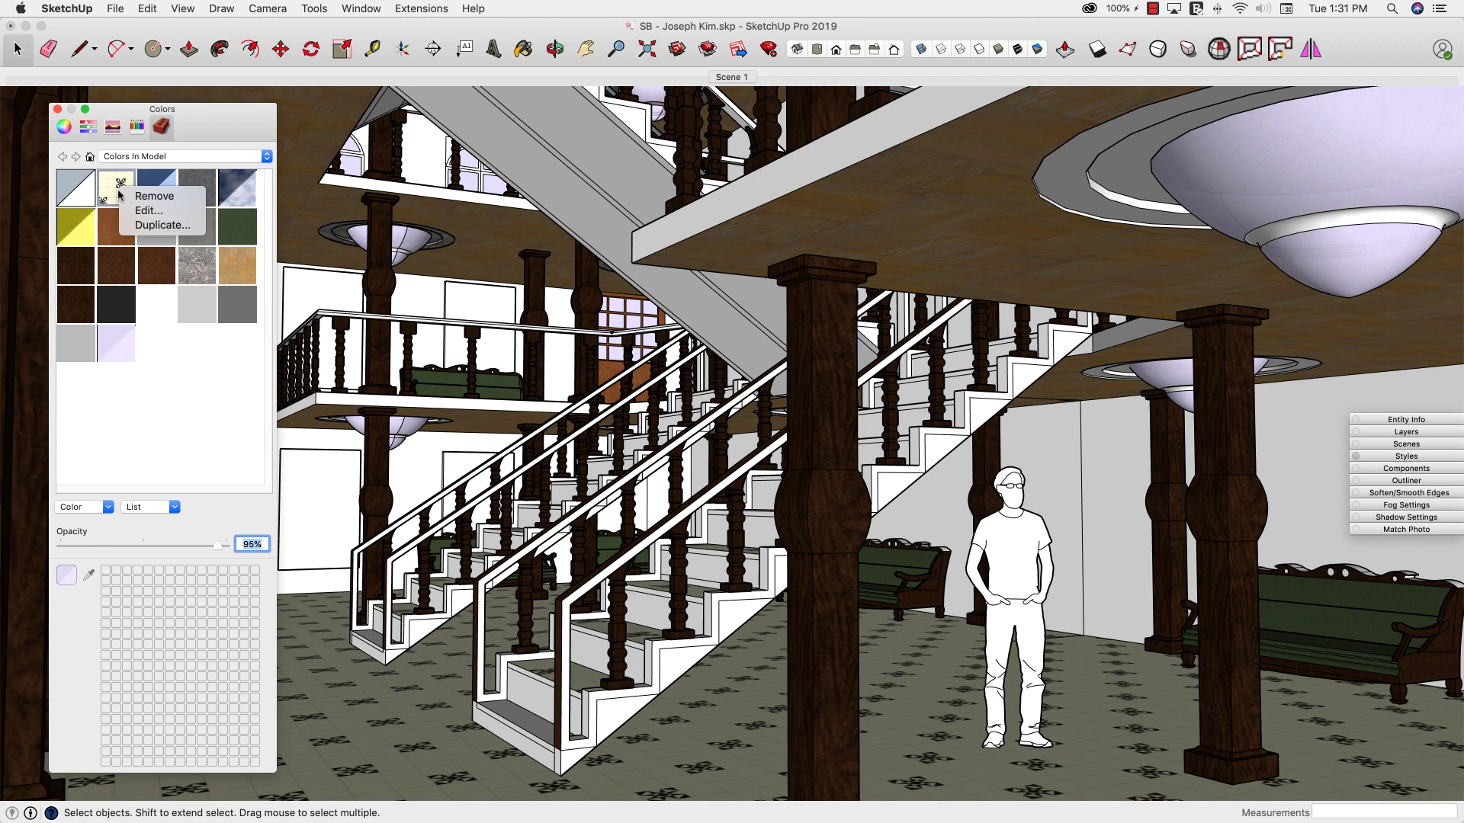
pyautogui.click(156, 197)
pyautogui.click(194, 197)
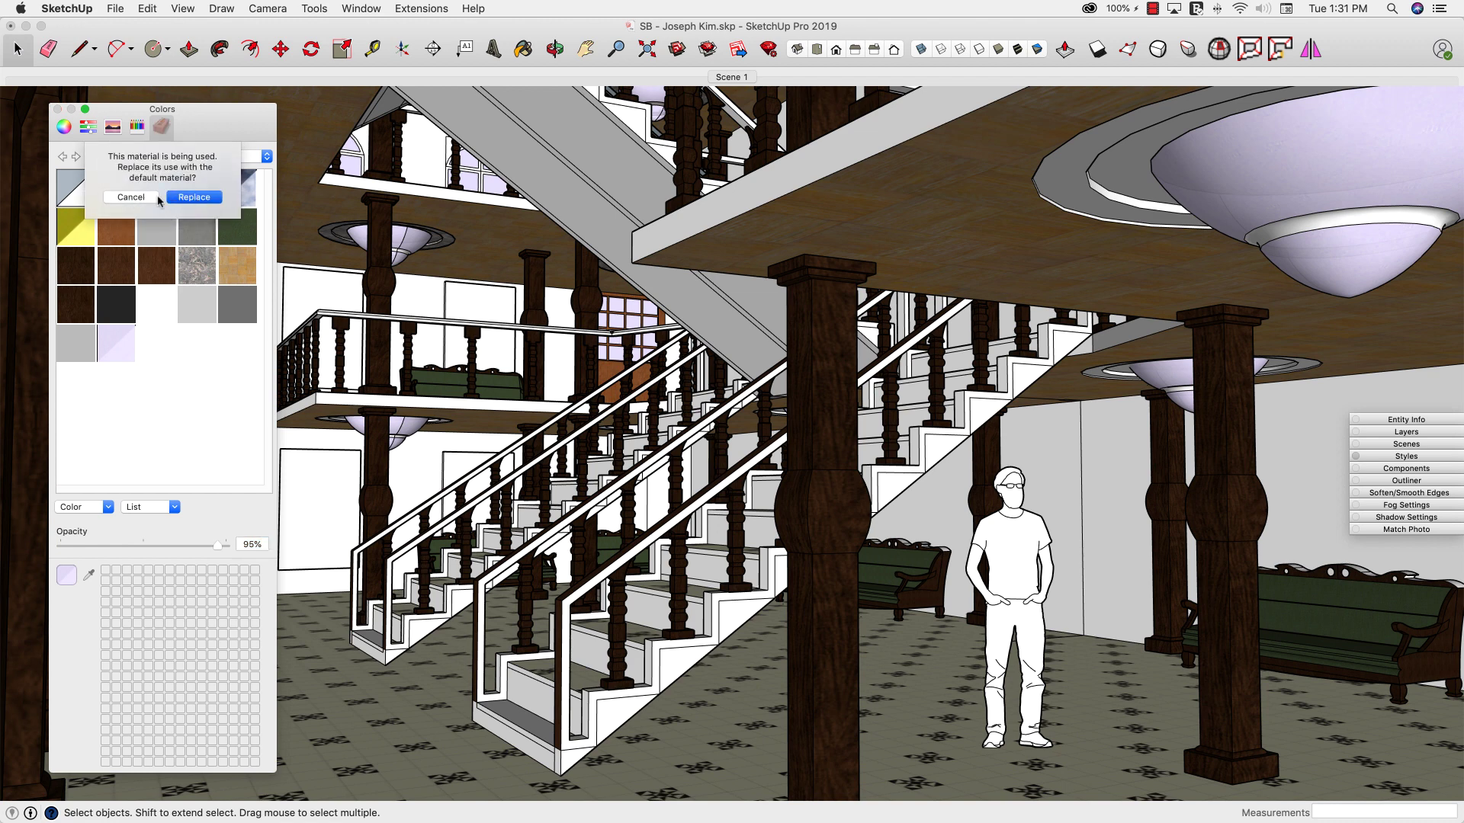
# Remove the translucent blue material and the dark grey textured material, replacing both with the default material.
pyautogui.rightClick(132, 198)
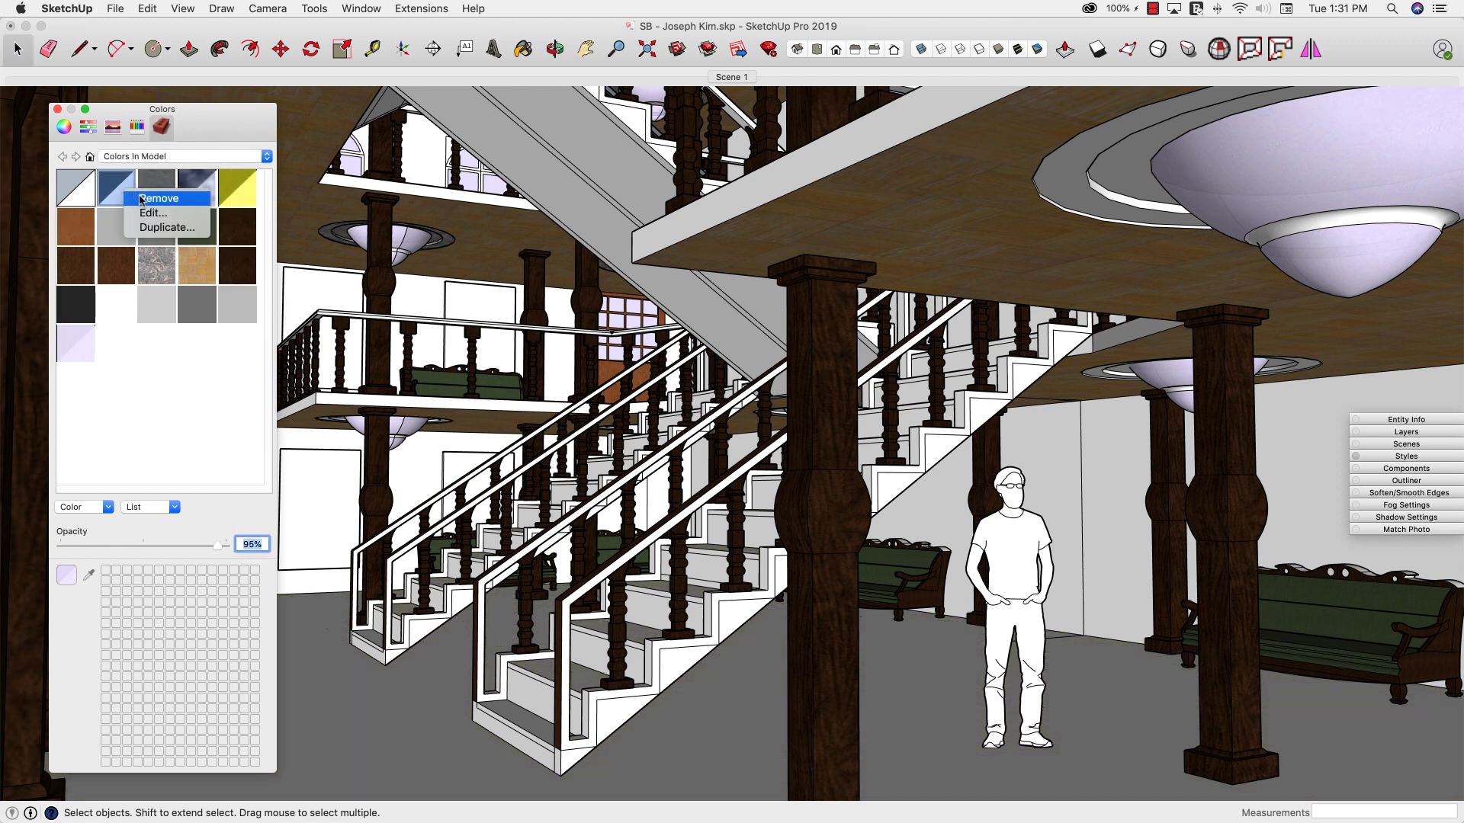
pyautogui.click(141, 199)
pyautogui.click(194, 198)
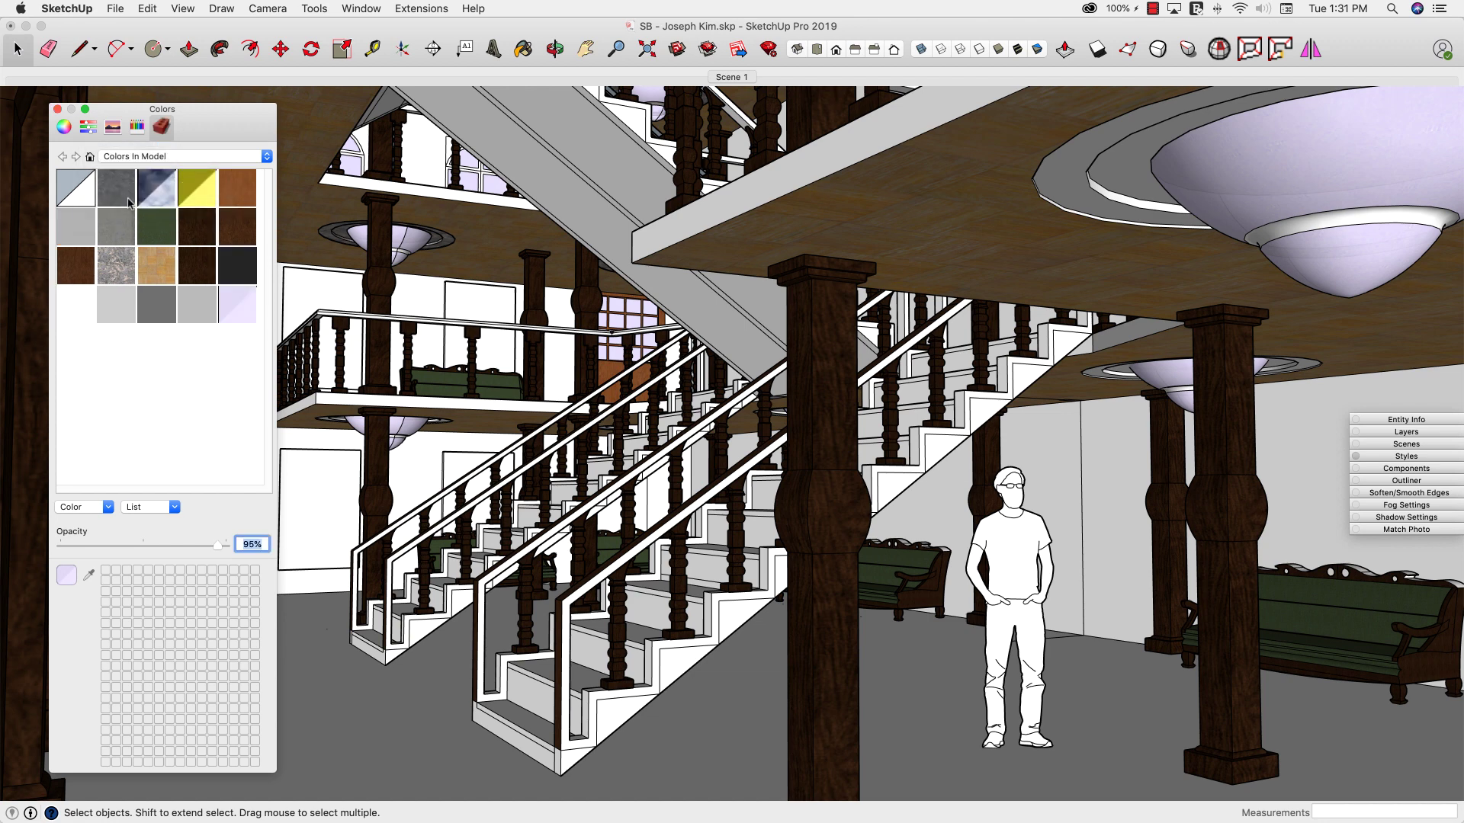
pyautogui.rightClick(122, 198)
pyautogui.click(153, 200)
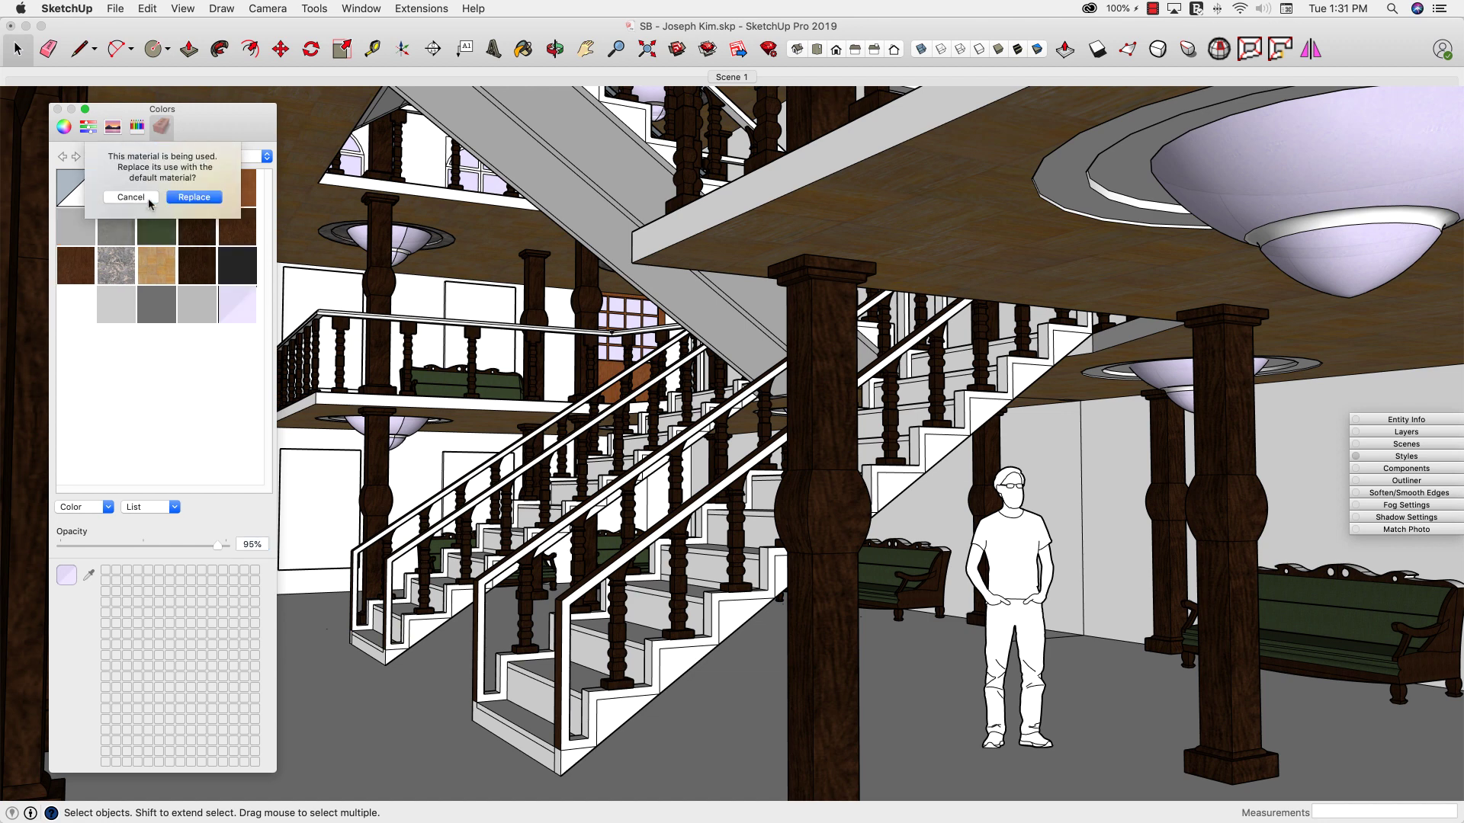
pyautogui.click(193, 197)
# Remove the cloudy blue translucent material and the translucent yellow material, replacing their use with the default material.
pyautogui.rightClick(134, 199)
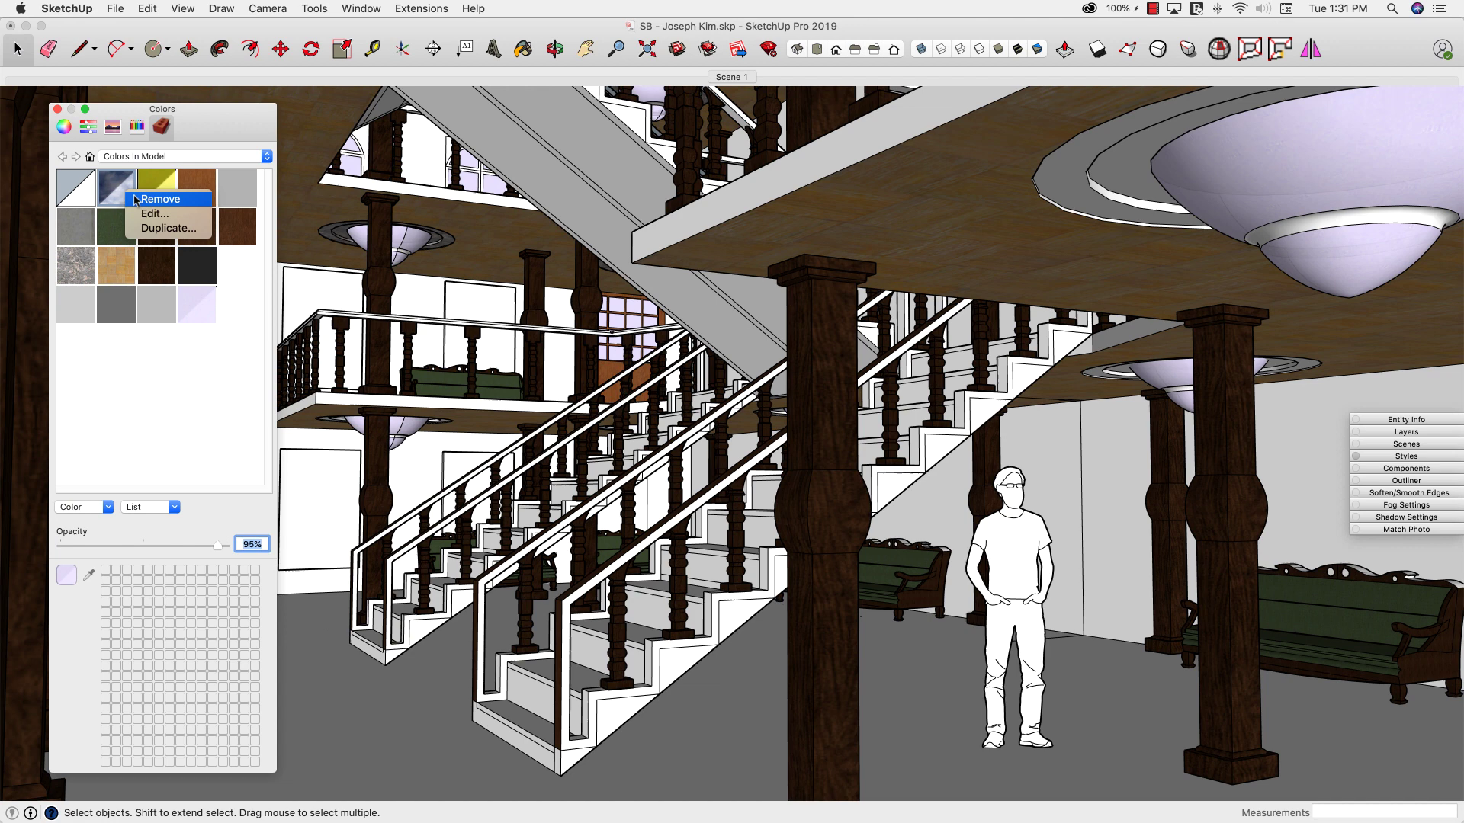
pyautogui.click(156, 199)
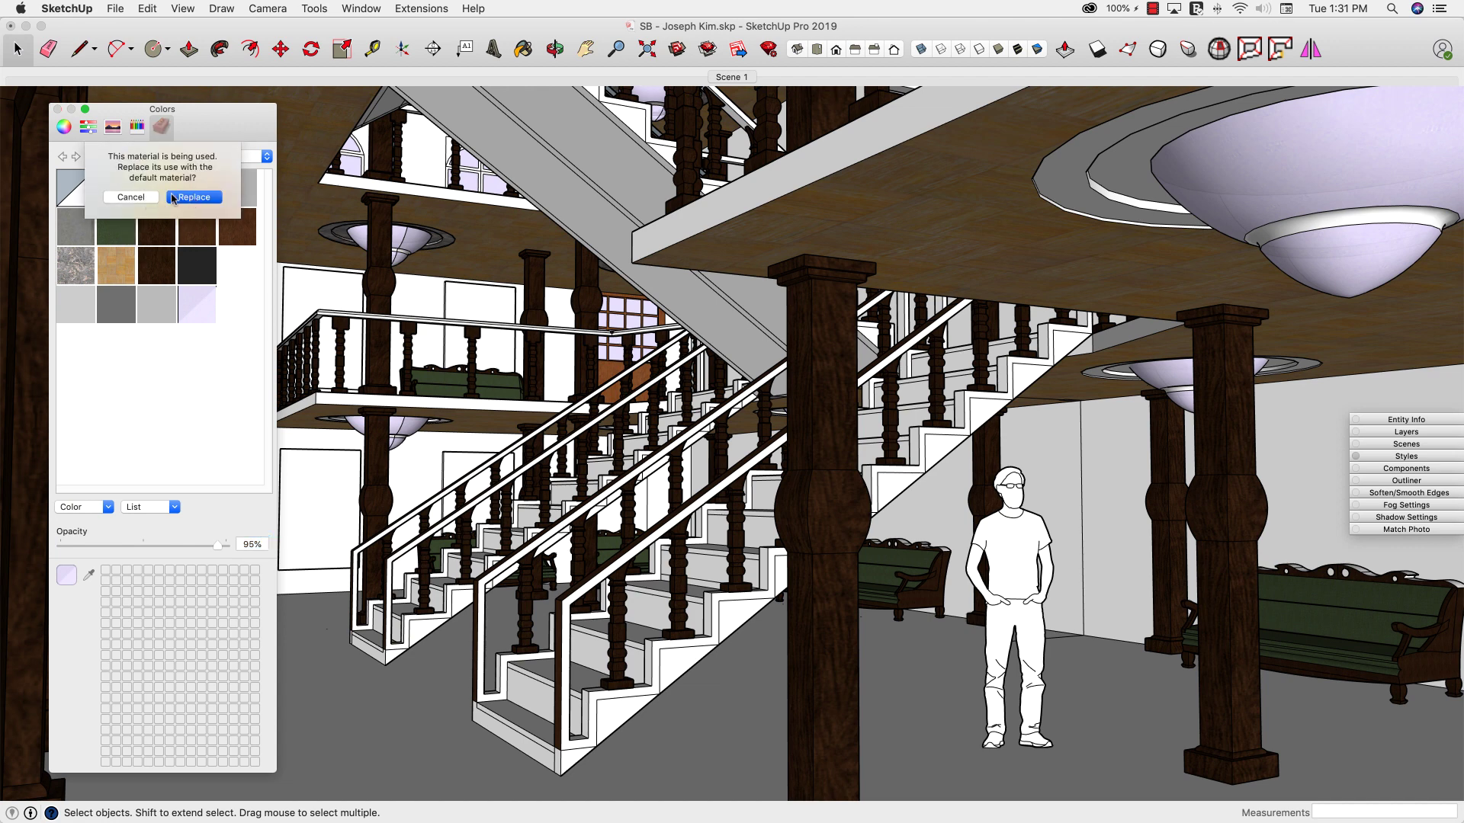
pyautogui.click(175, 200)
pyautogui.click(119, 195)
pyautogui.rightClick(120, 195)
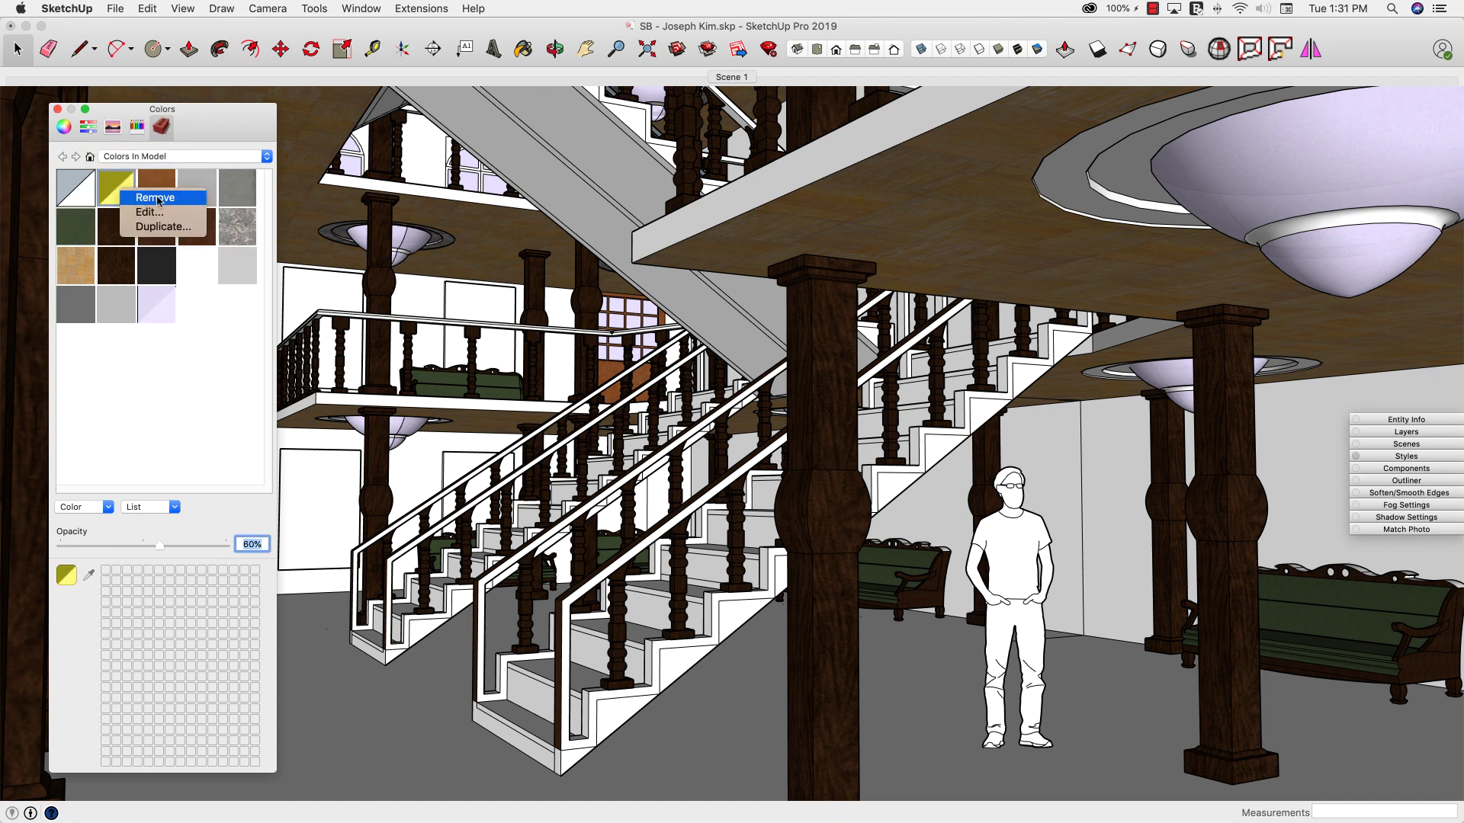
pyautogui.click(156, 199)
pyautogui.click(193, 200)
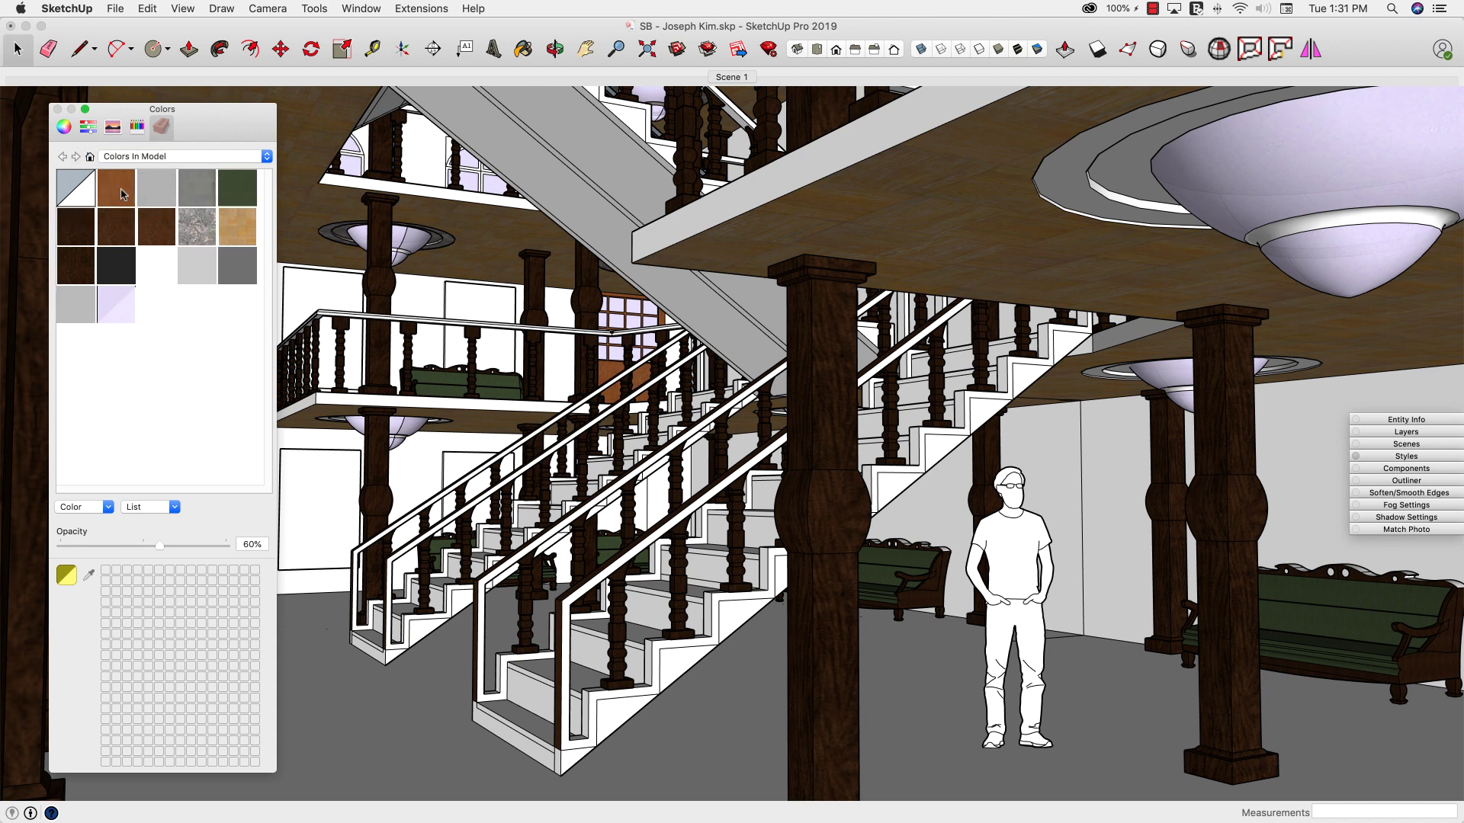
# Remove the orange-brown material and the plain light grey next to it, replacing both with the default material.
pyautogui.click(120, 193)
pyautogui.rightClick(121, 193)
pyautogui.click(156, 198)
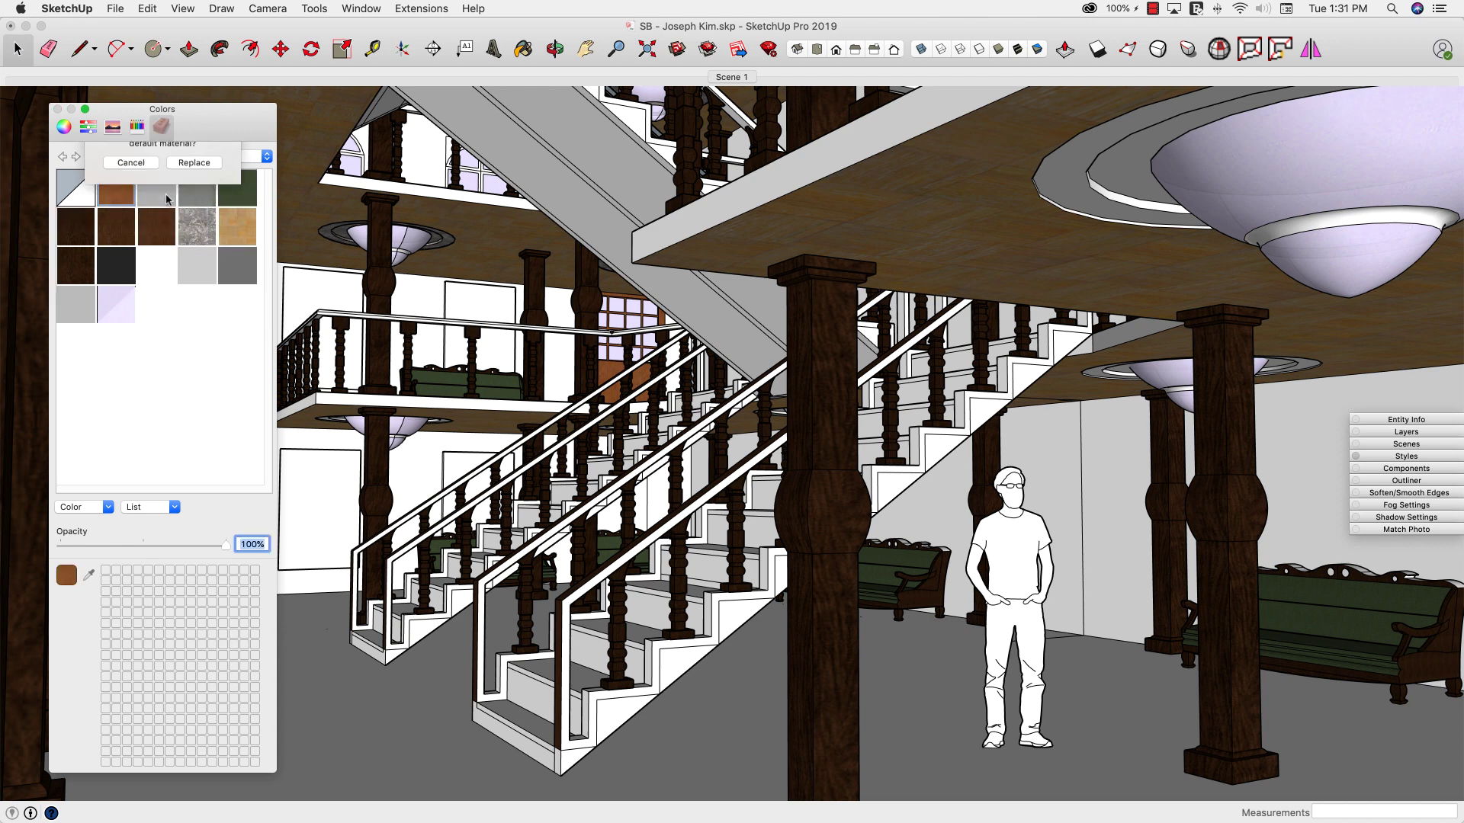
pyautogui.click(194, 196)
pyautogui.click(120, 193)
pyautogui.rightClick(121, 193)
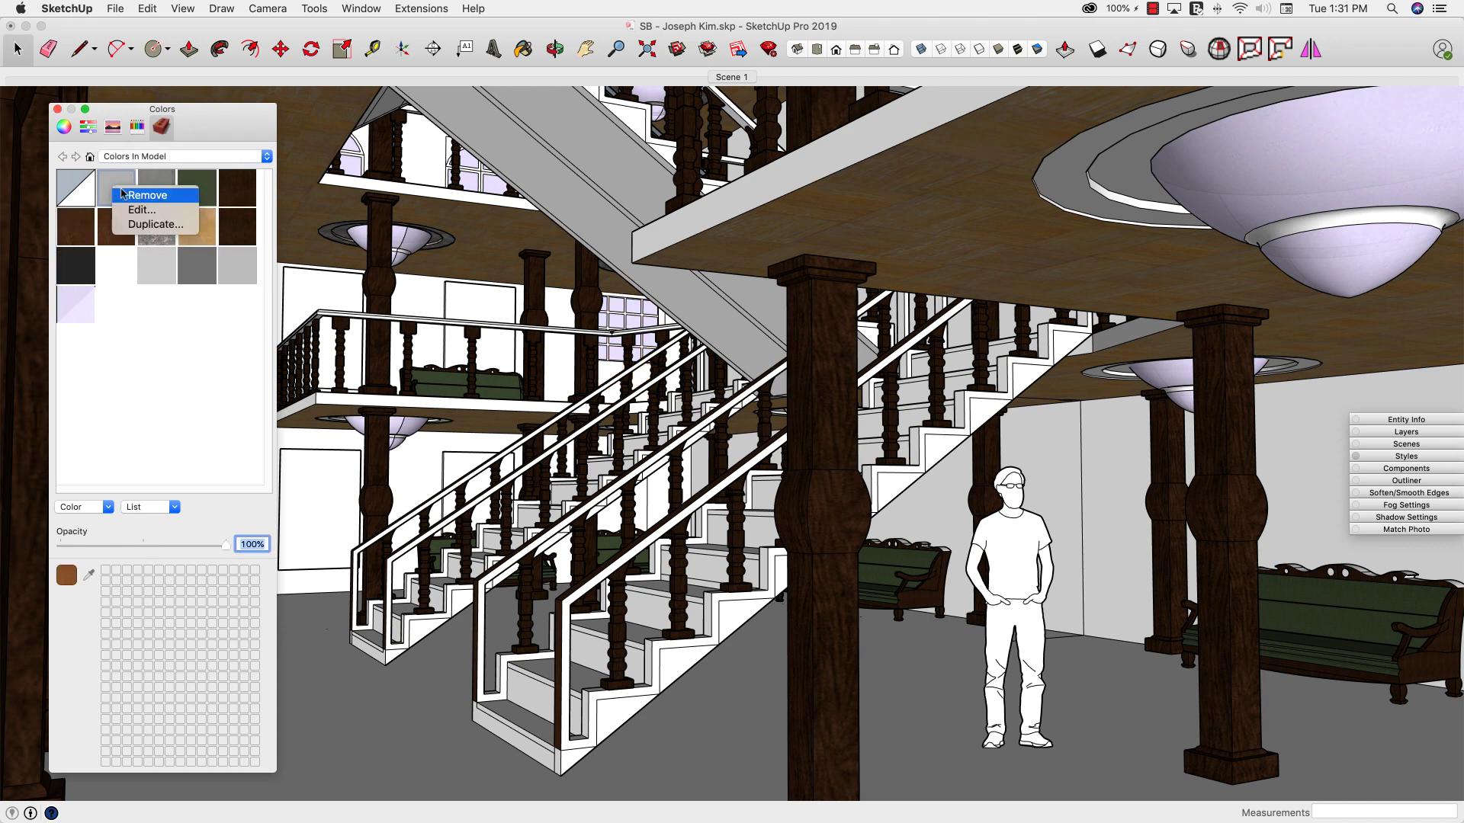
pyautogui.click(148, 196)
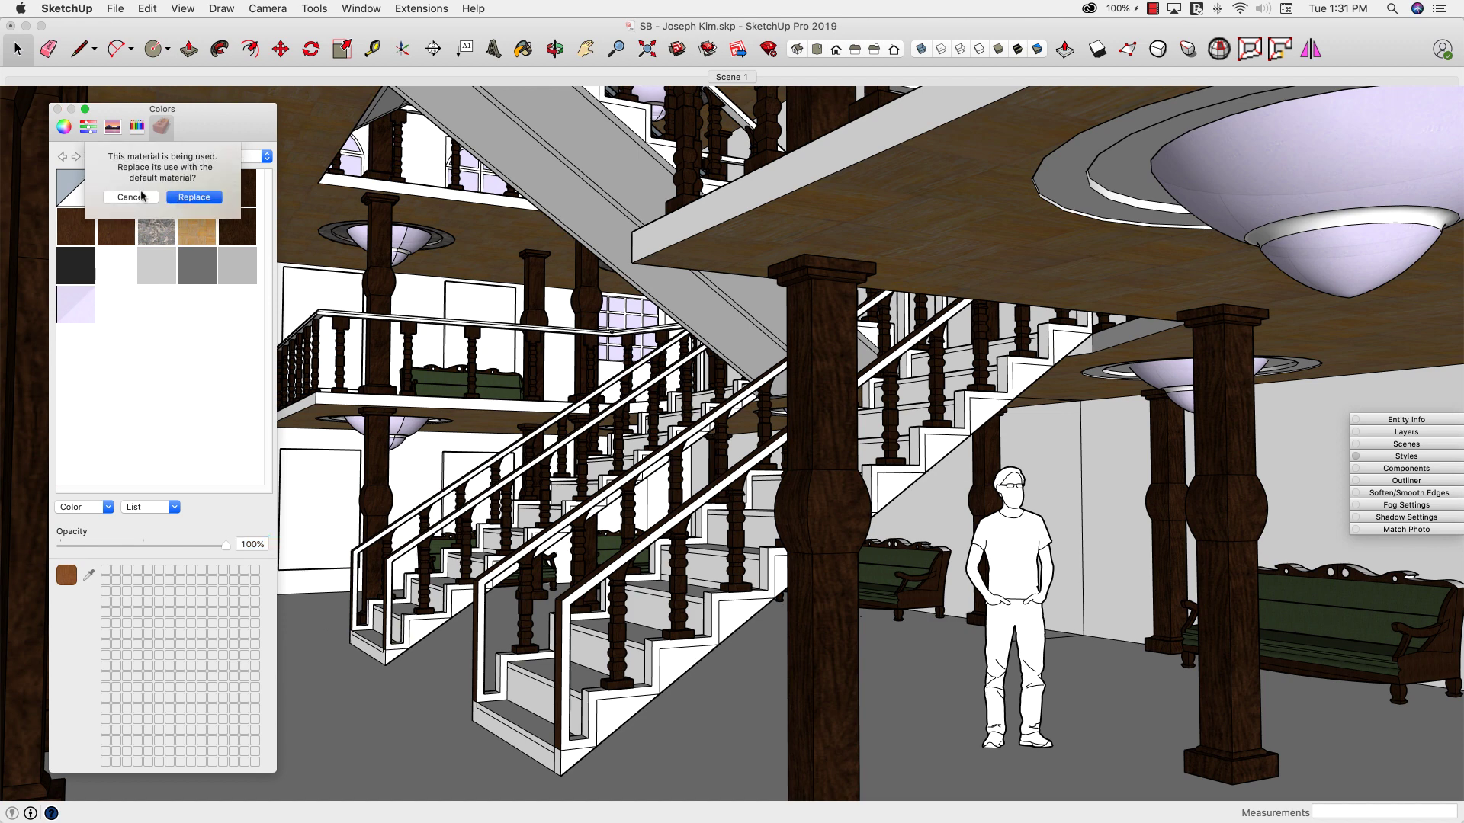
pyautogui.click(193, 198)
# Remove the grey textured material and the green bench upholstery colour, replacing their use with the default material.
pyautogui.rightClick(120, 193)
pyautogui.click(185, 196)
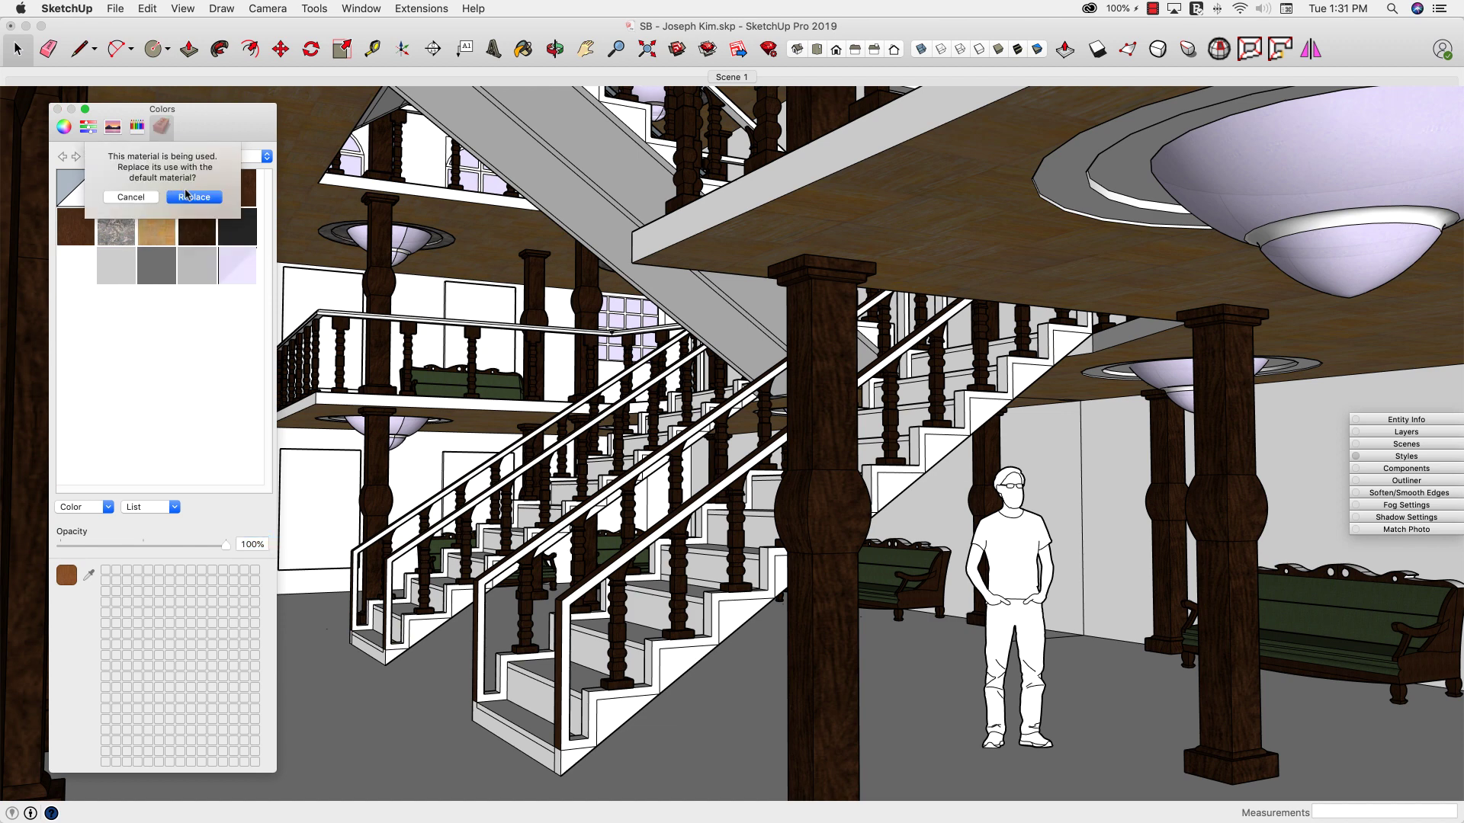
pyautogui.click(192, 198)
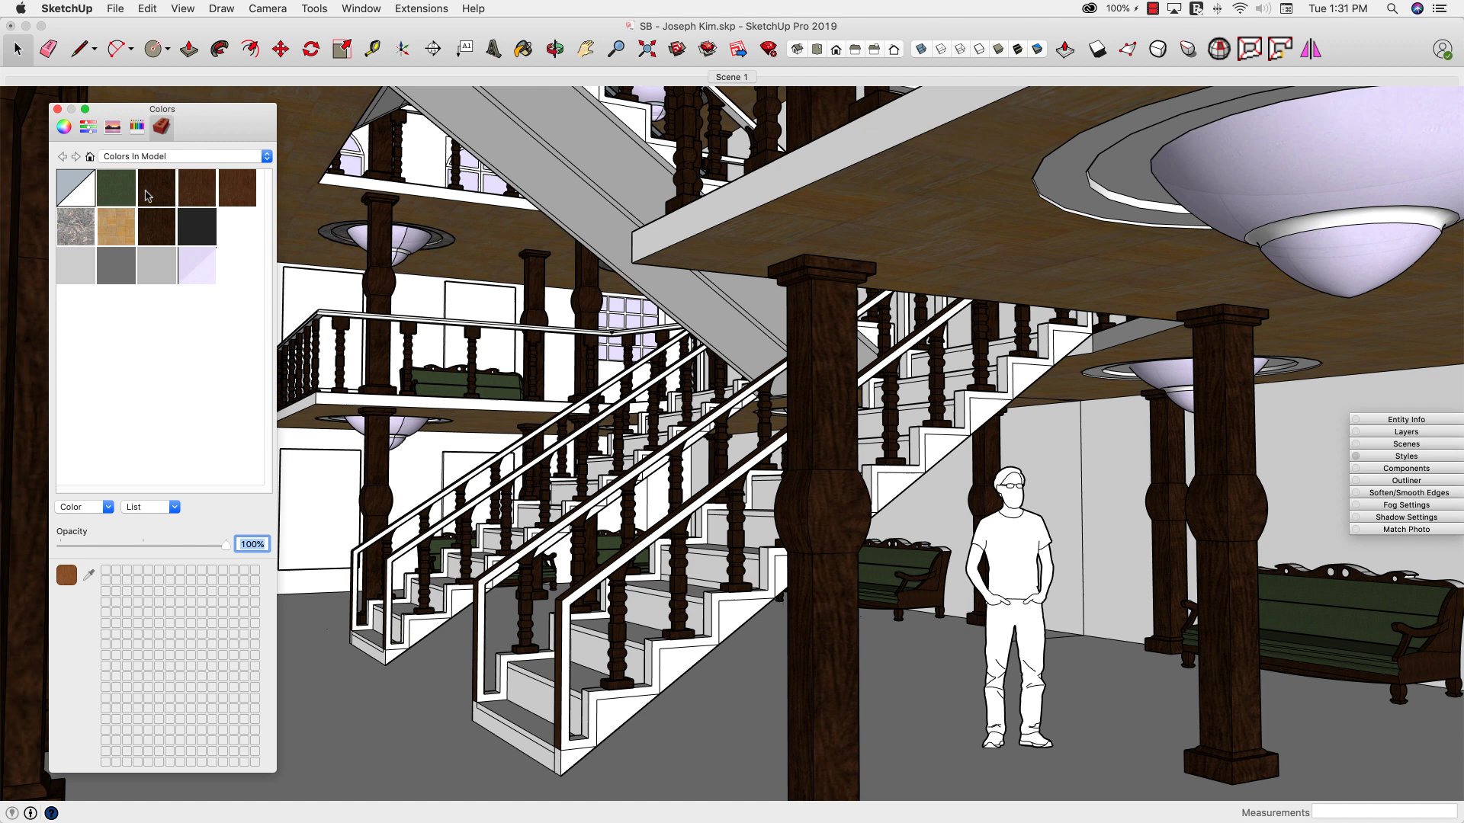
pyautogui.rightClick(122, 191)
pyautogui.click(150, 195)
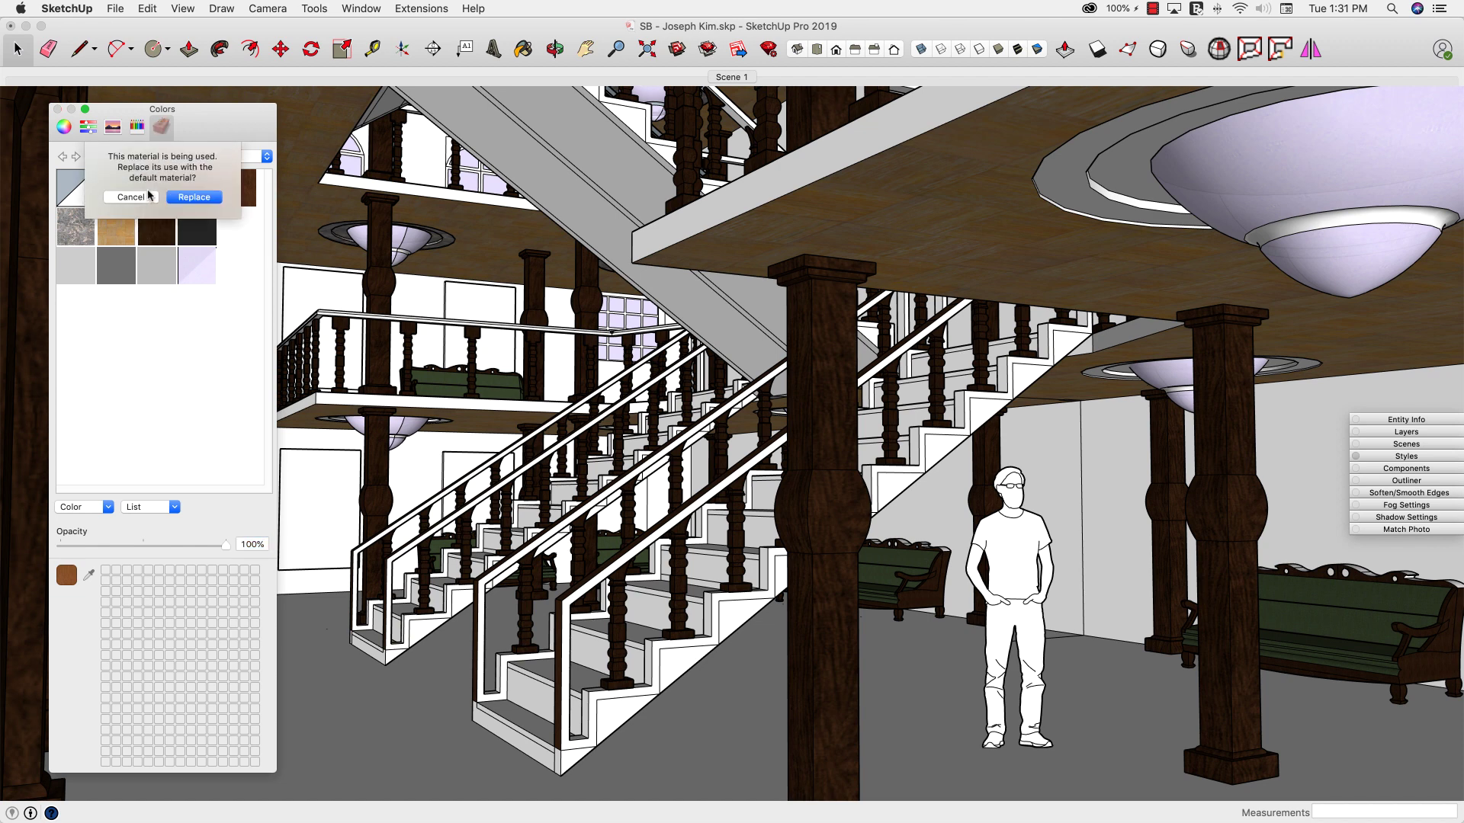
pyautogui.click(192, 197)
# Remove the dark brown wood of the columns and the medium brown wood, replacing both with the default material.
pyautogui.rightClick(119, 193)
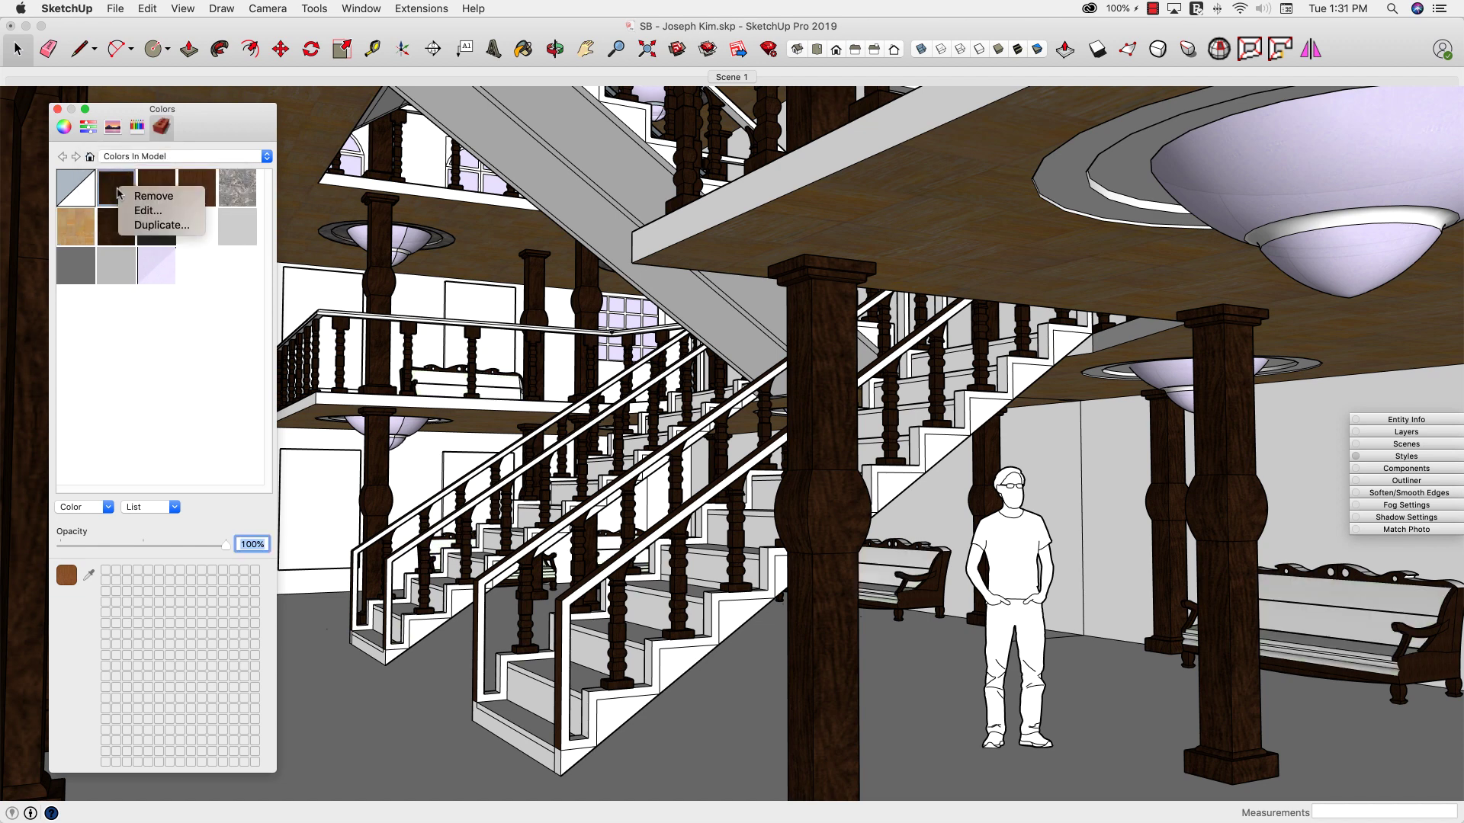
pyautogui.click(153, 197)
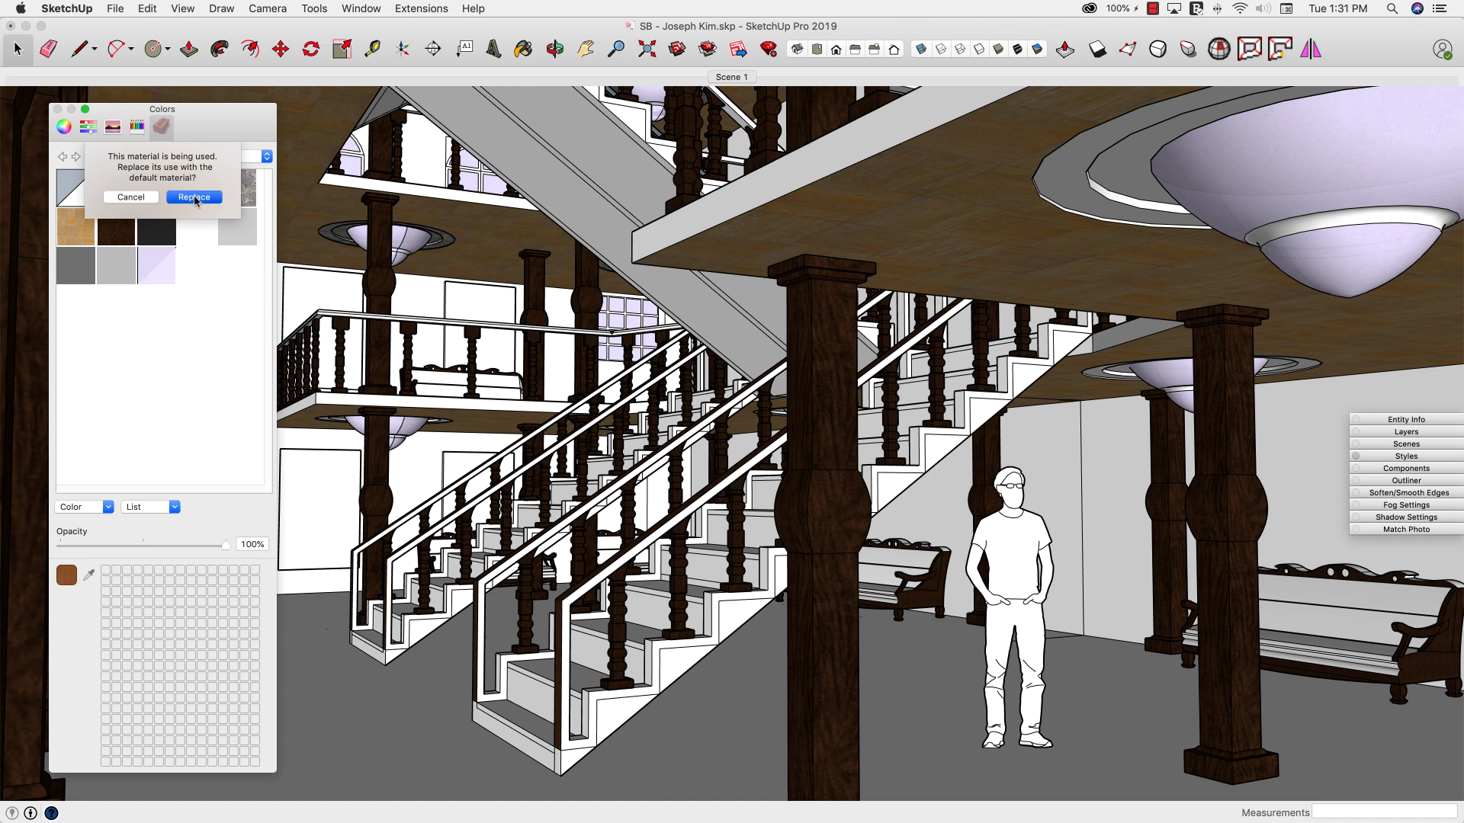
pyautogui.click(194, 196)
pyautogui.rightClick(122, 188)
pyautogui.click(145, 195)
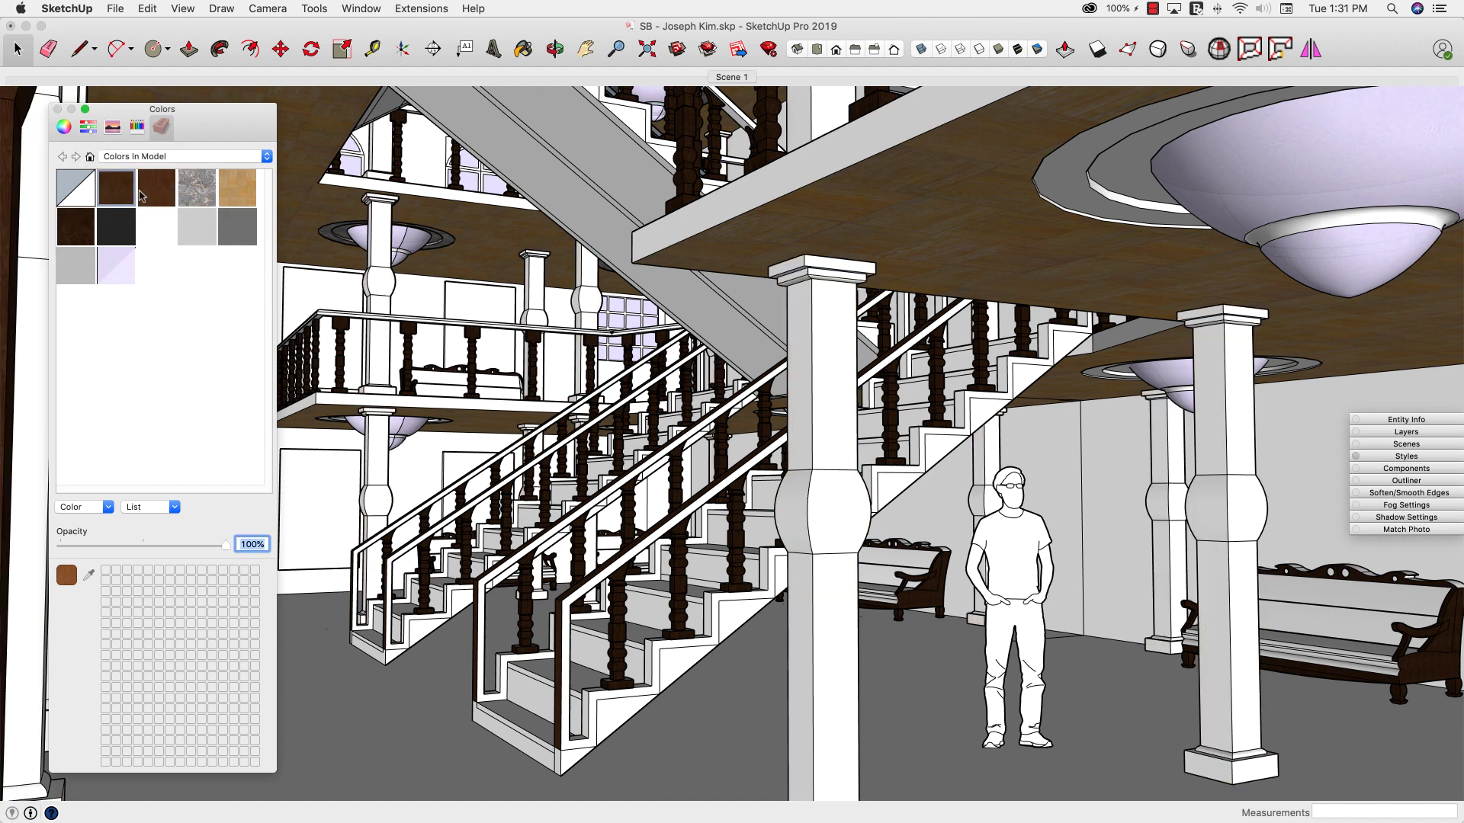
pyautogui.click(213, 199)
# Remove the reddish-brown wood and the grey patterned texture from the model, replacing their use with the default material.
pyautogui.rightClick(137, 191)
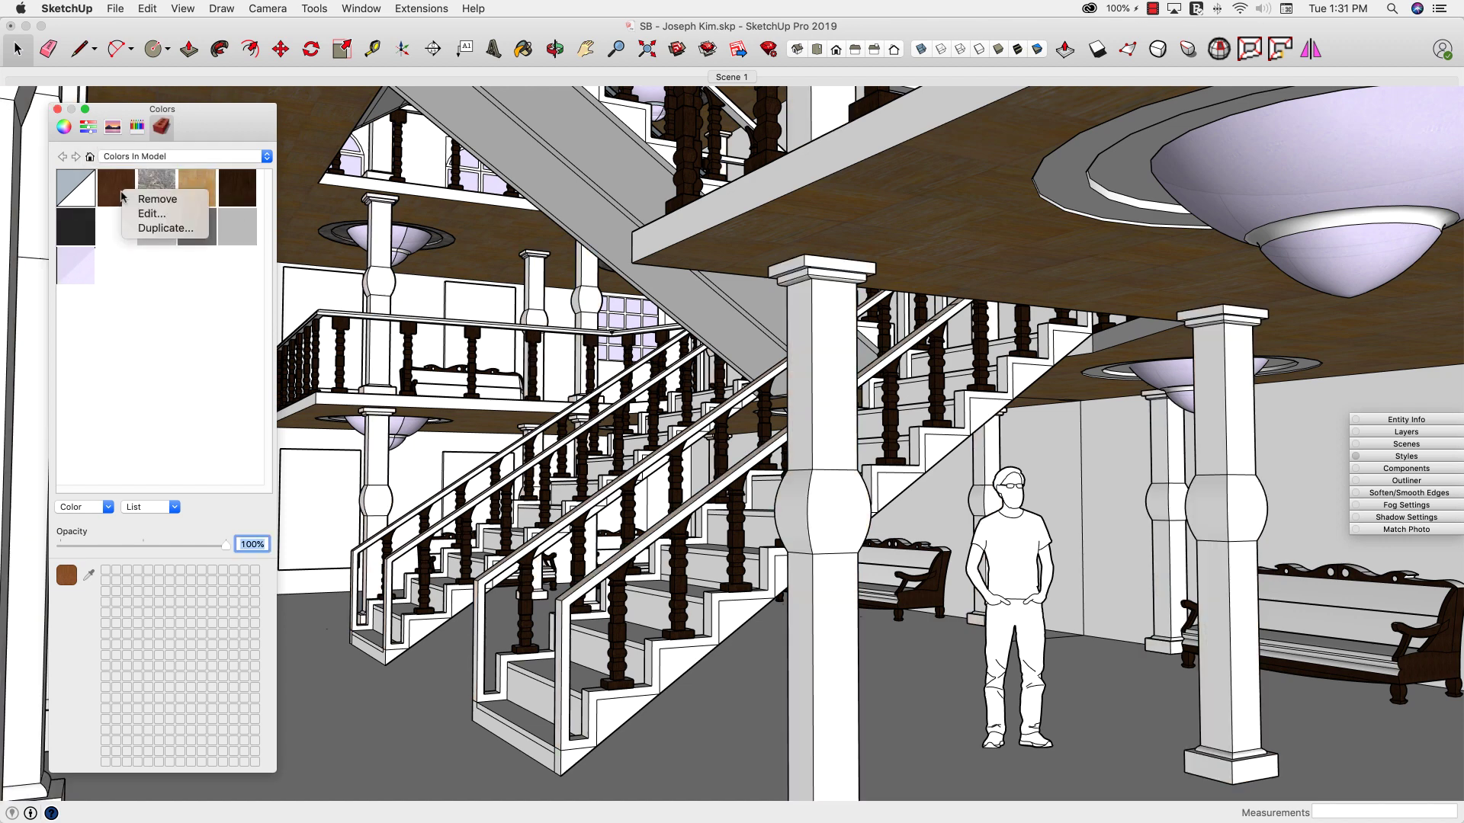
pyautogui.click(142, 198)
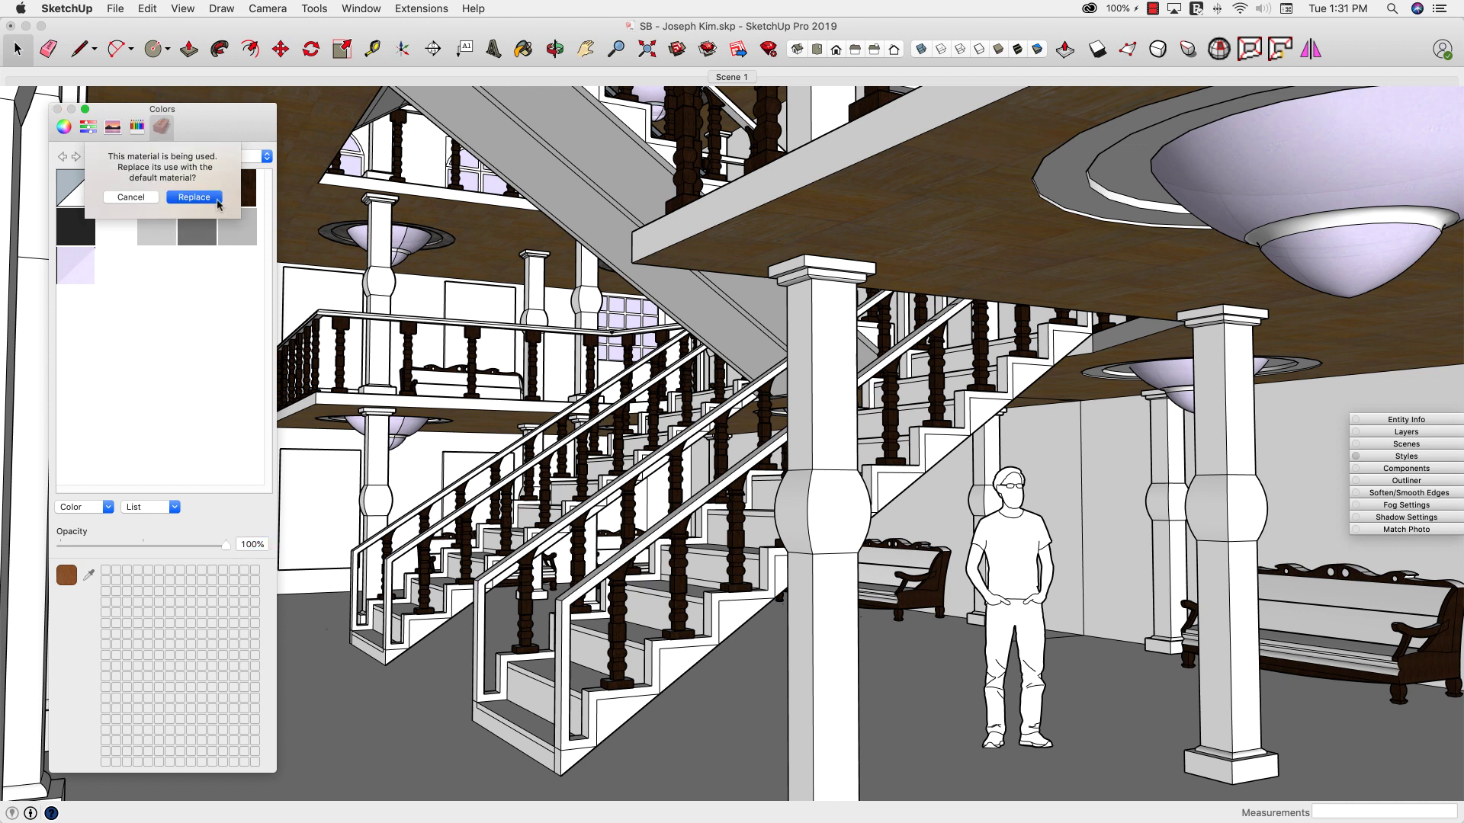
pyautogui.click(217, 198)
pyautogui.rightClick(126, 189)
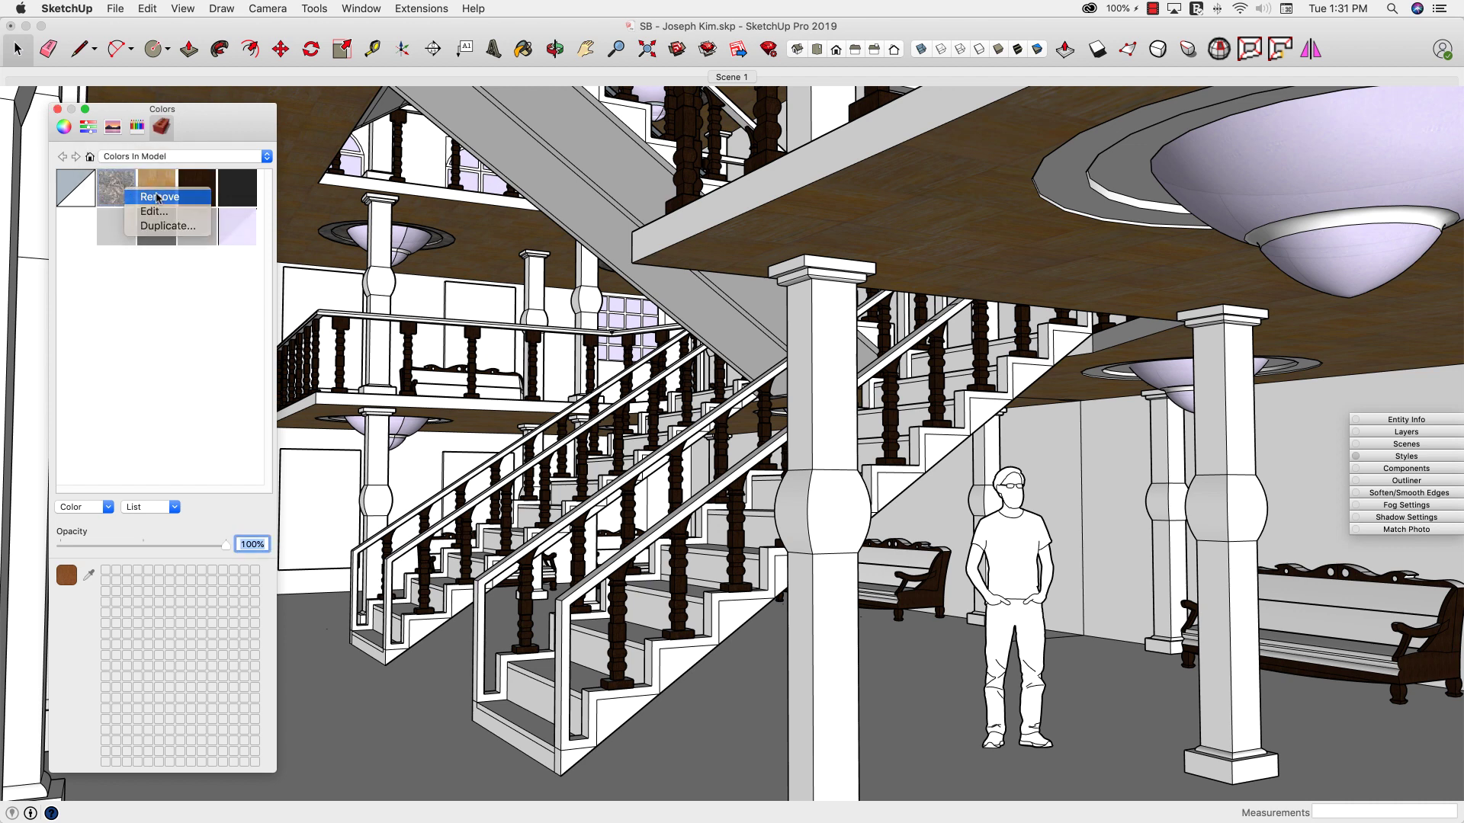
pyautogui.click(158, 198)
pyautogui.click(193, 197)
# Remove the tan ceiling texture and the dark wood of the balusters and benches, replacing both with the default material.
pyautogui.rightClick(120, 196)
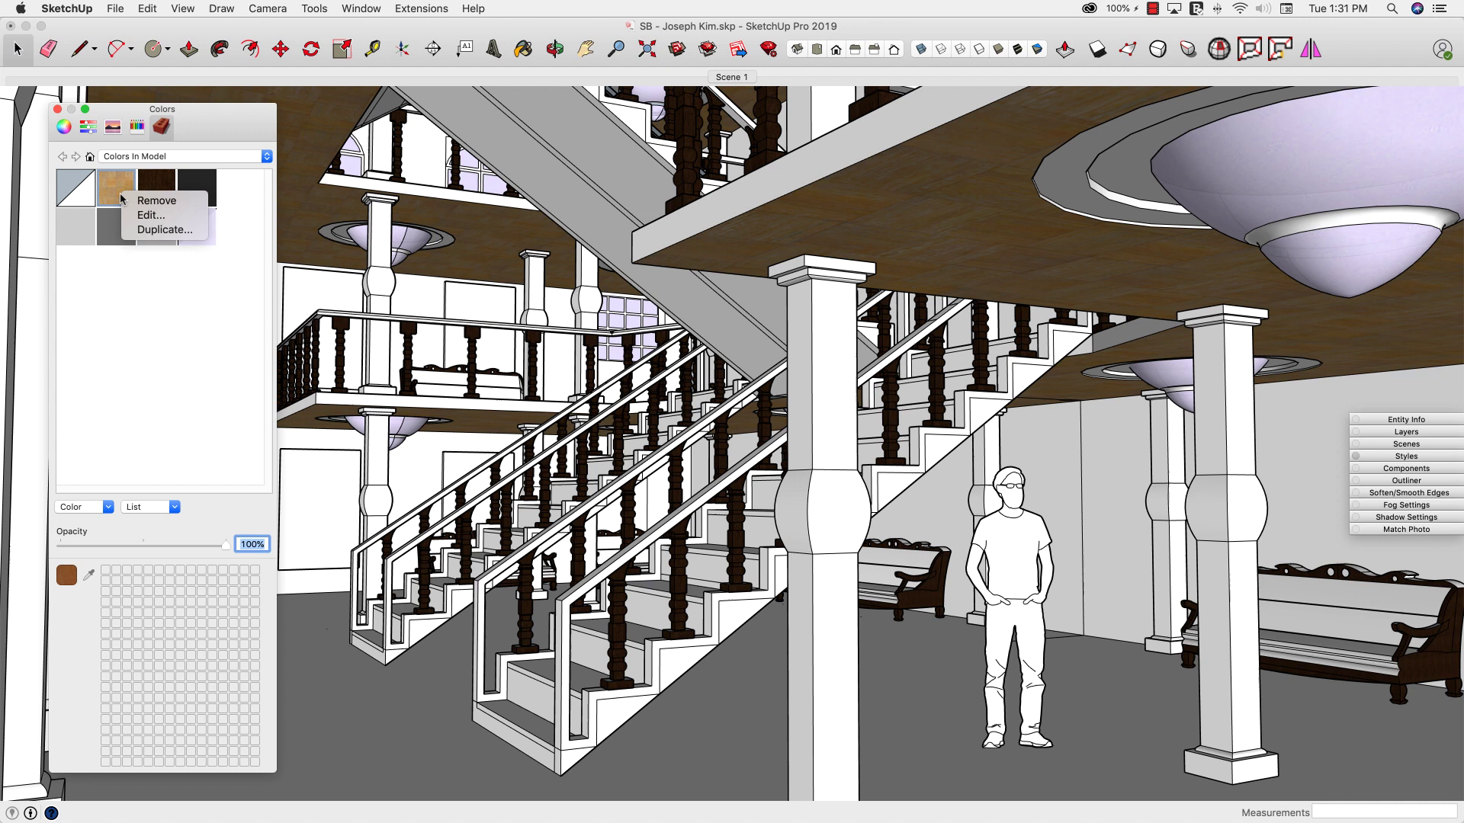
pyautogui.click(167, 201)
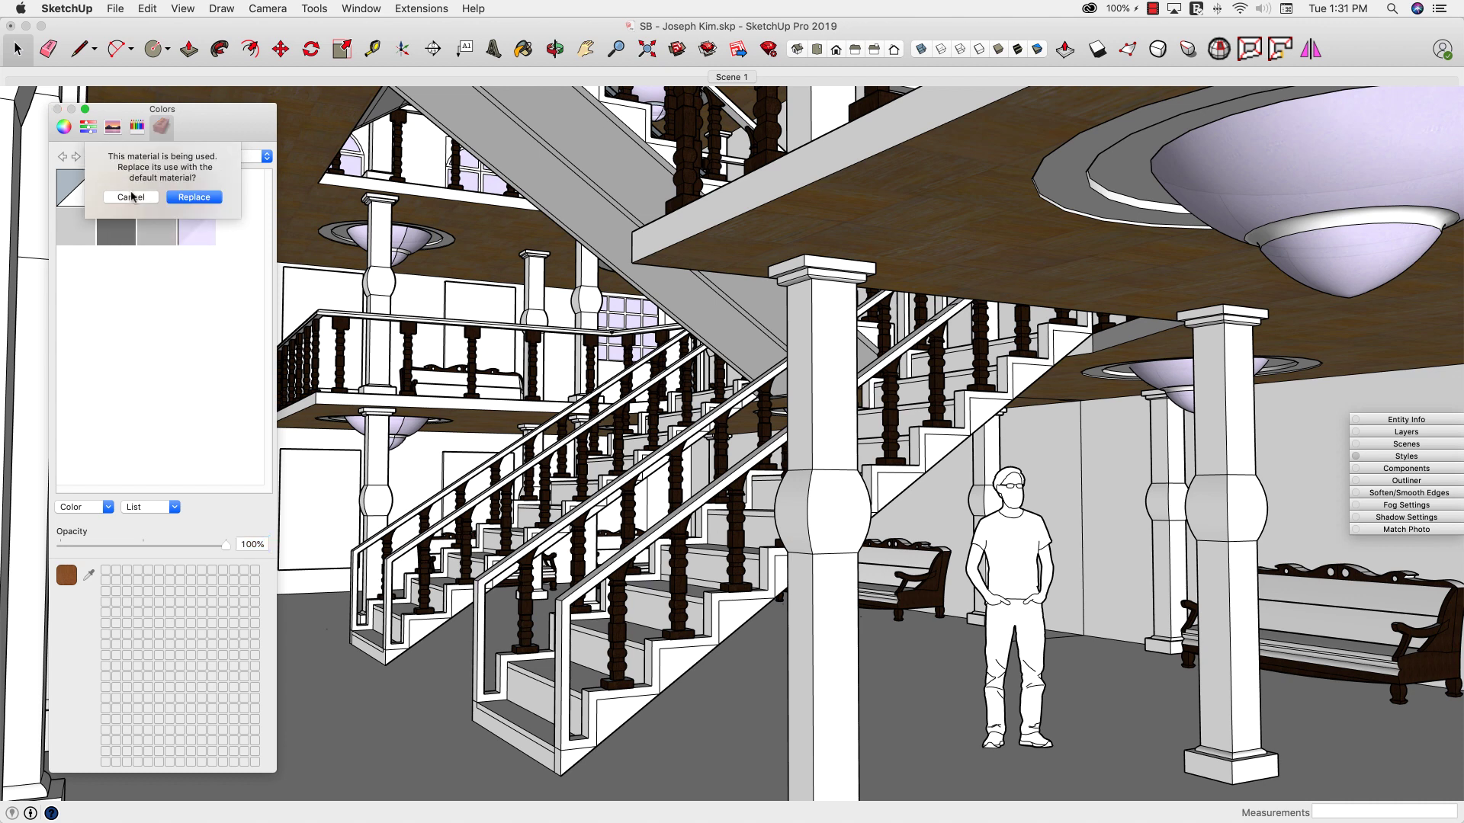
pyautogui.click(196, 197)
pyautogui.rightClick(118, 193)
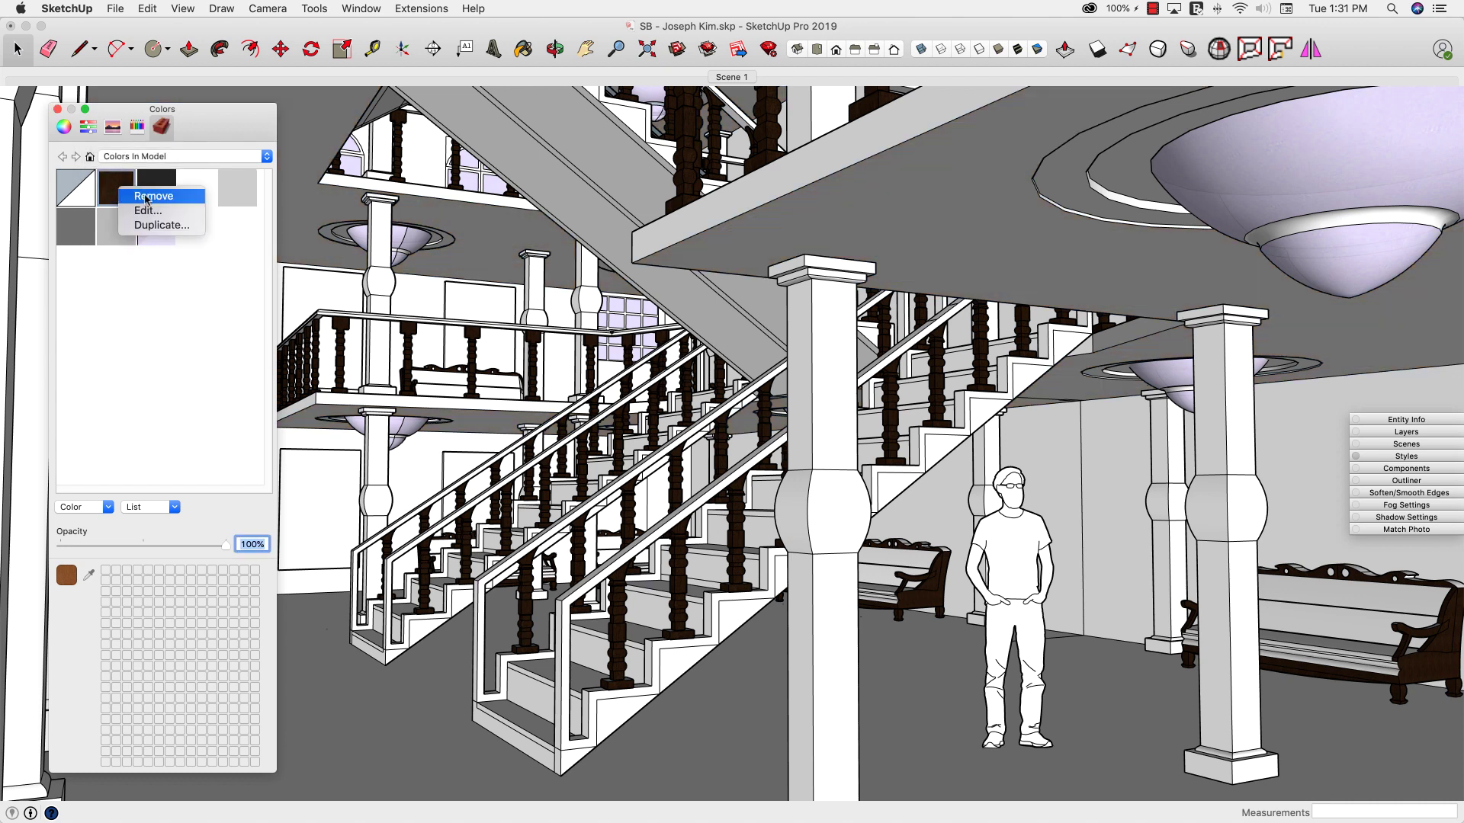
pyautogui.click(148, 197)
pyautogui.click(210, 200)
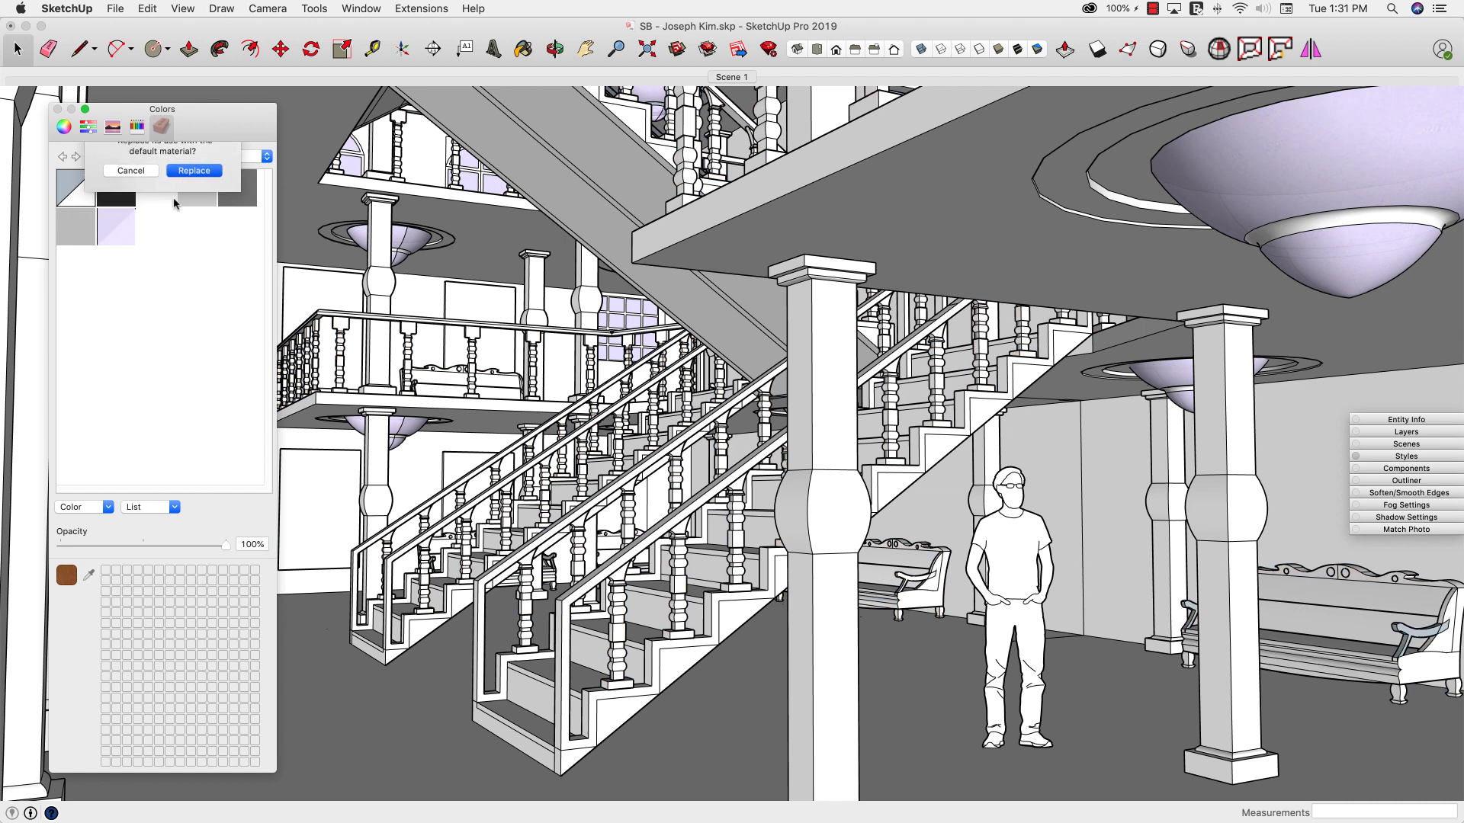
# Remove the near-black colour and the white colour from the model's materials, replacing both with the default material.
pyautogui.rightClick(132, 195)
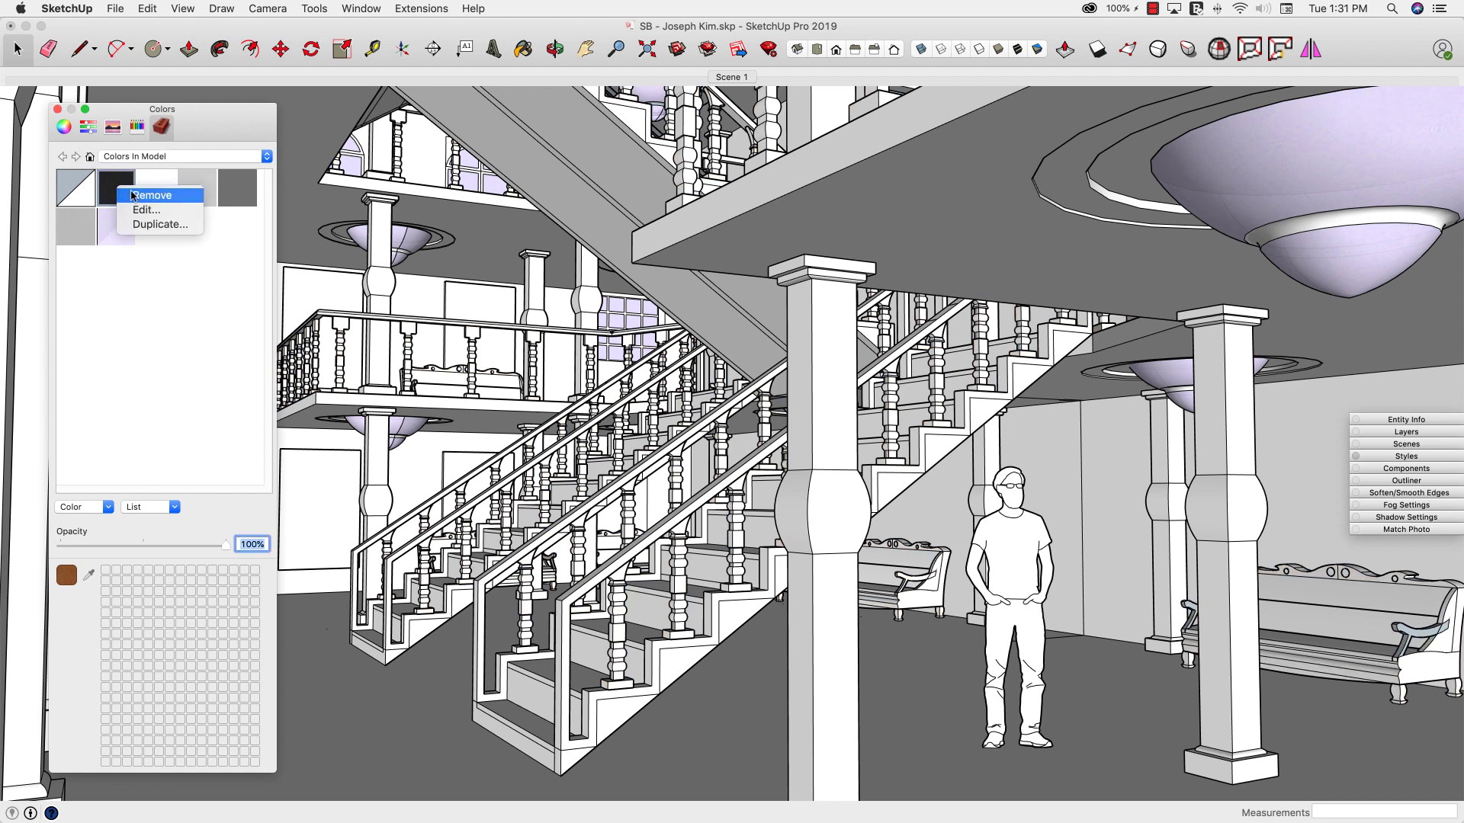
pyautogui.click(145, 196)
pyautogui.click(197, 200)
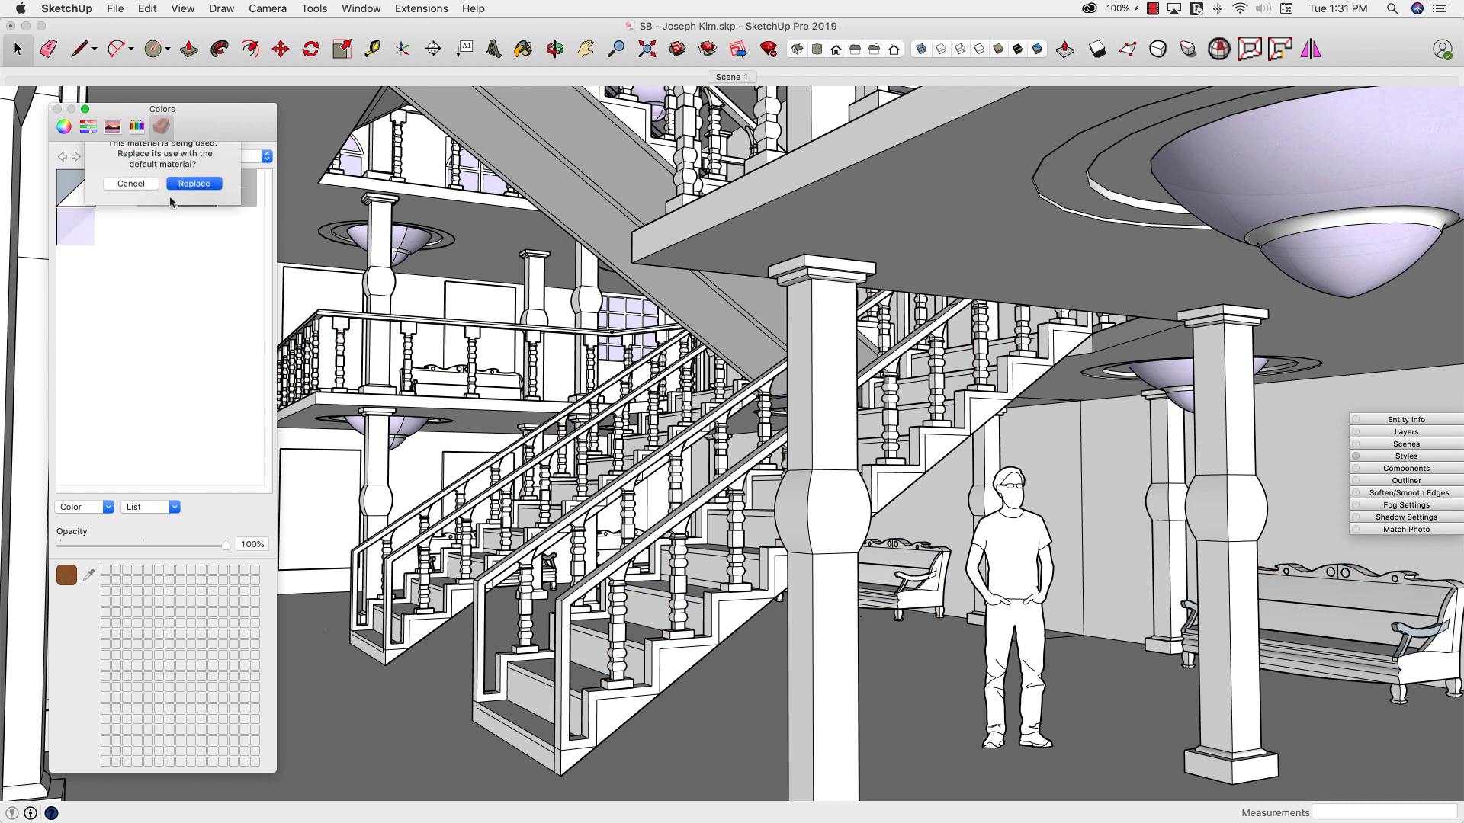
pyautogui.rightClick(119, 193)
pyautogui.click(137, 197)
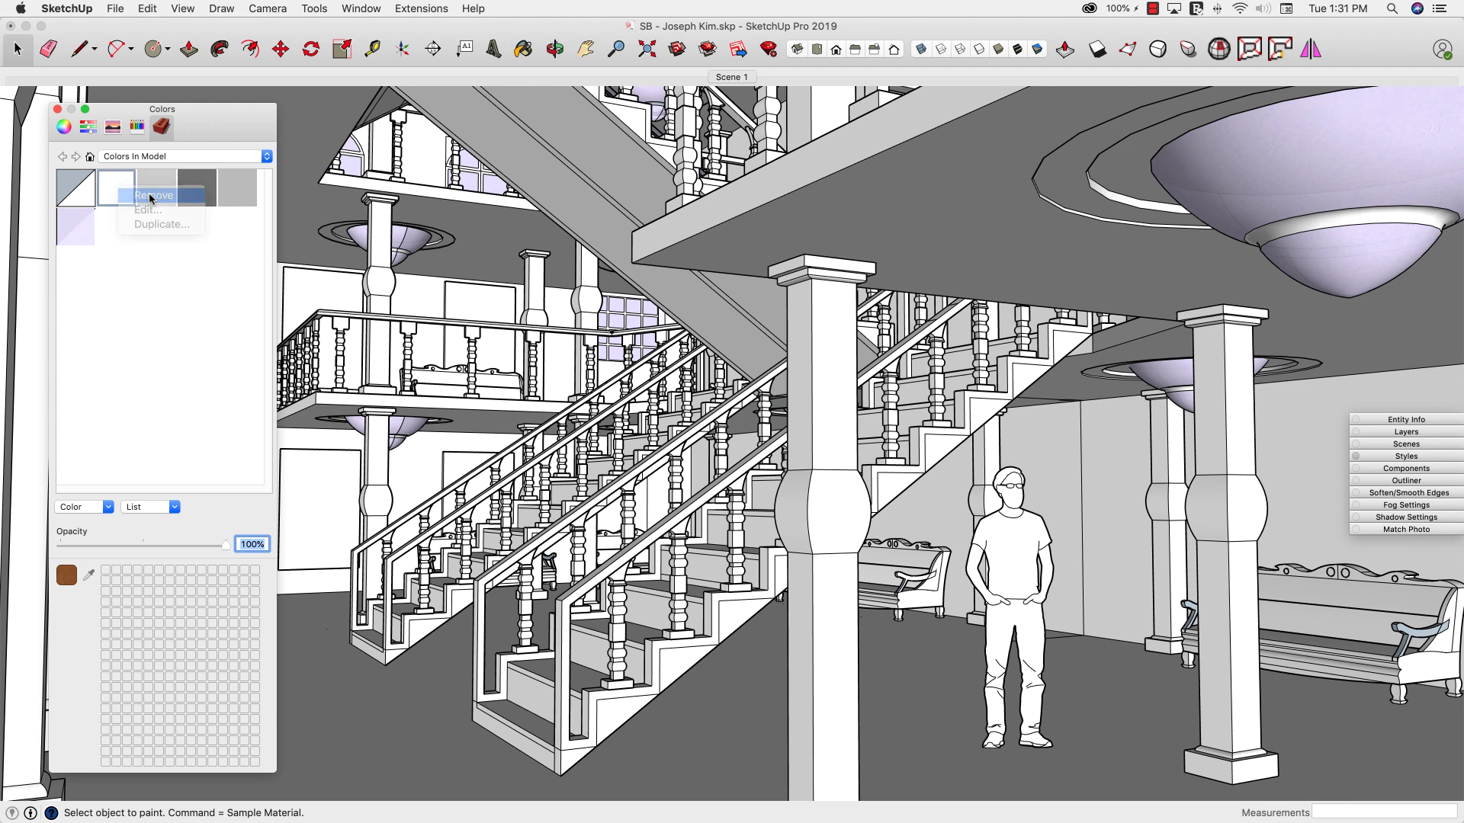
pyautogui.click(202, 200)
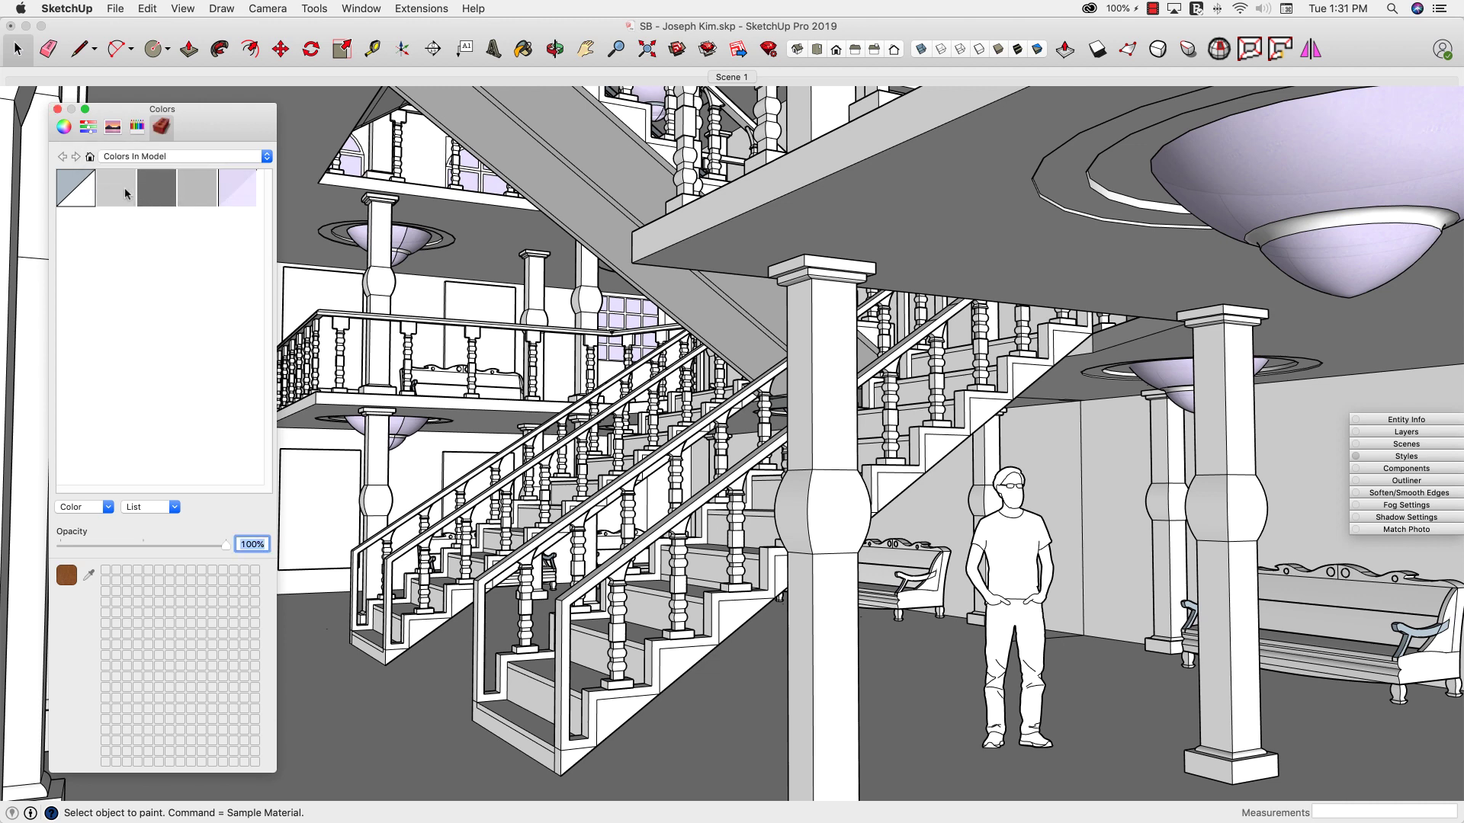
# Remove the remaining light, dark and medium grey colours, replacing their use with the default material and keeping the translucent lavender.
pyautogui.rightClick(126, 189)
pyautogui.click(154, 196)
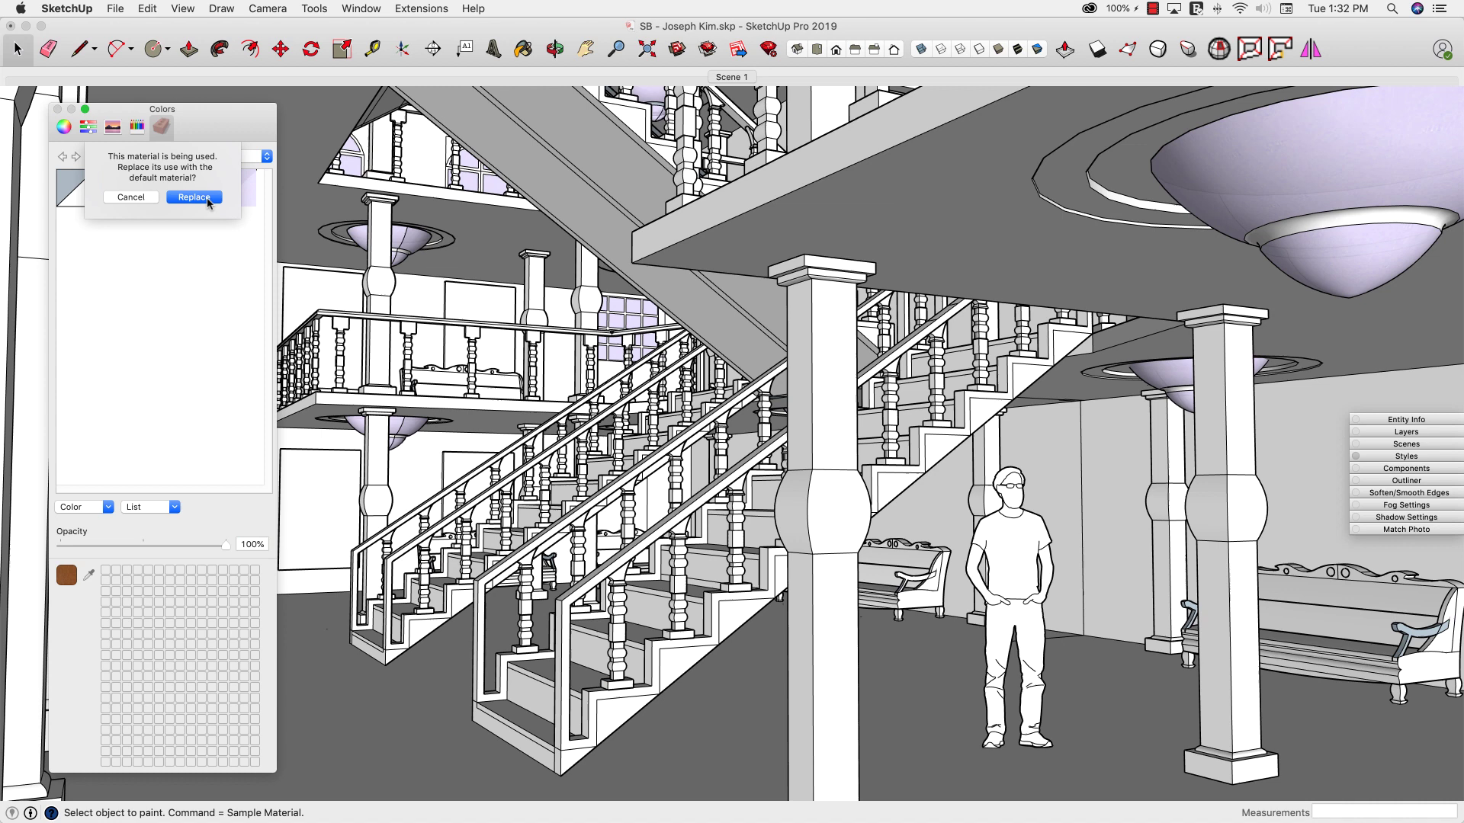
pyautogui.click(198, 199)
pyautogui.rightClick(123, 193)
pyautogui.click(153, 196)
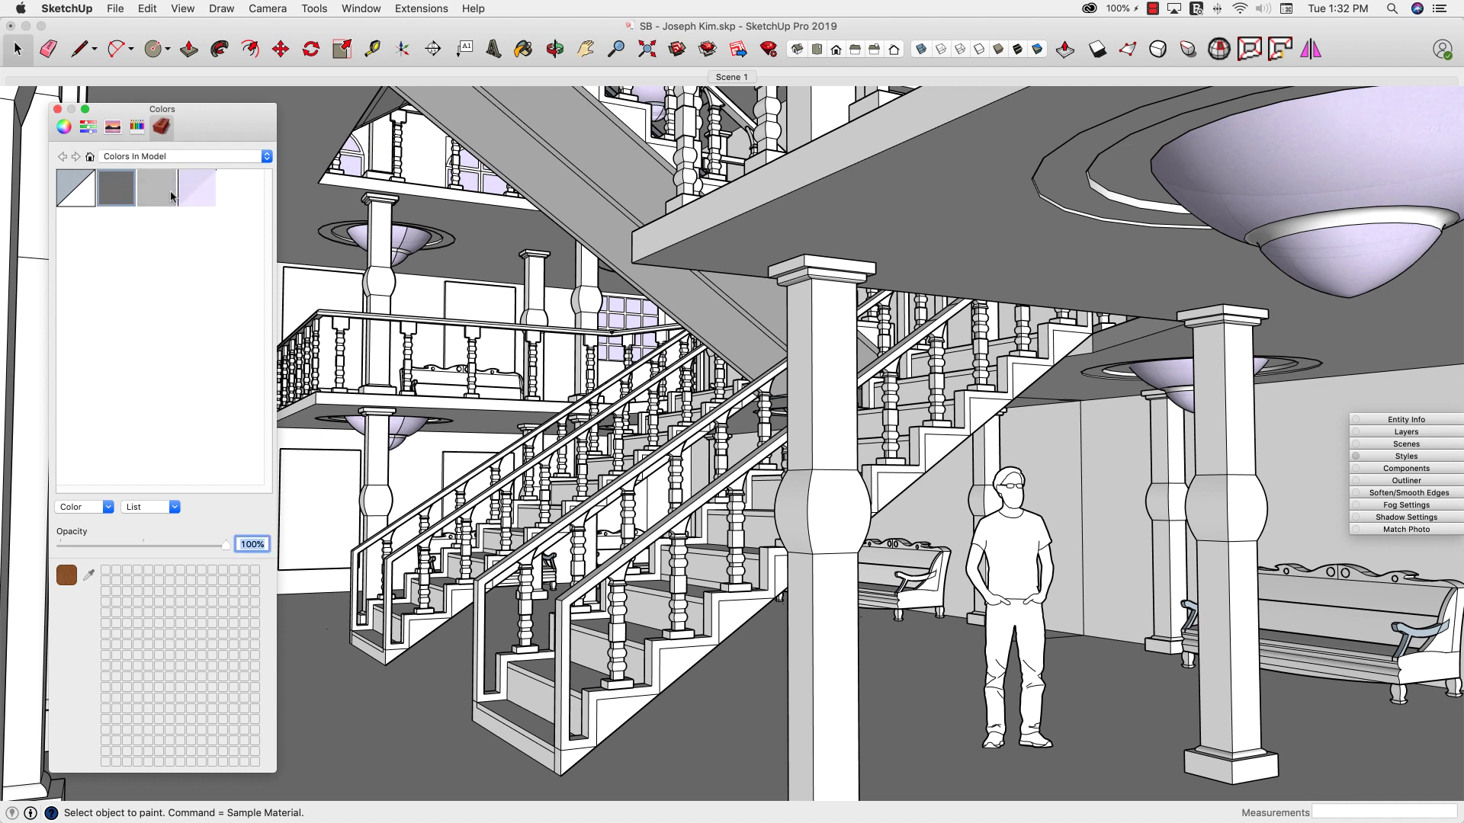
pyautogui.click(201, 198)
pyautogui.rightClick(120, 192)
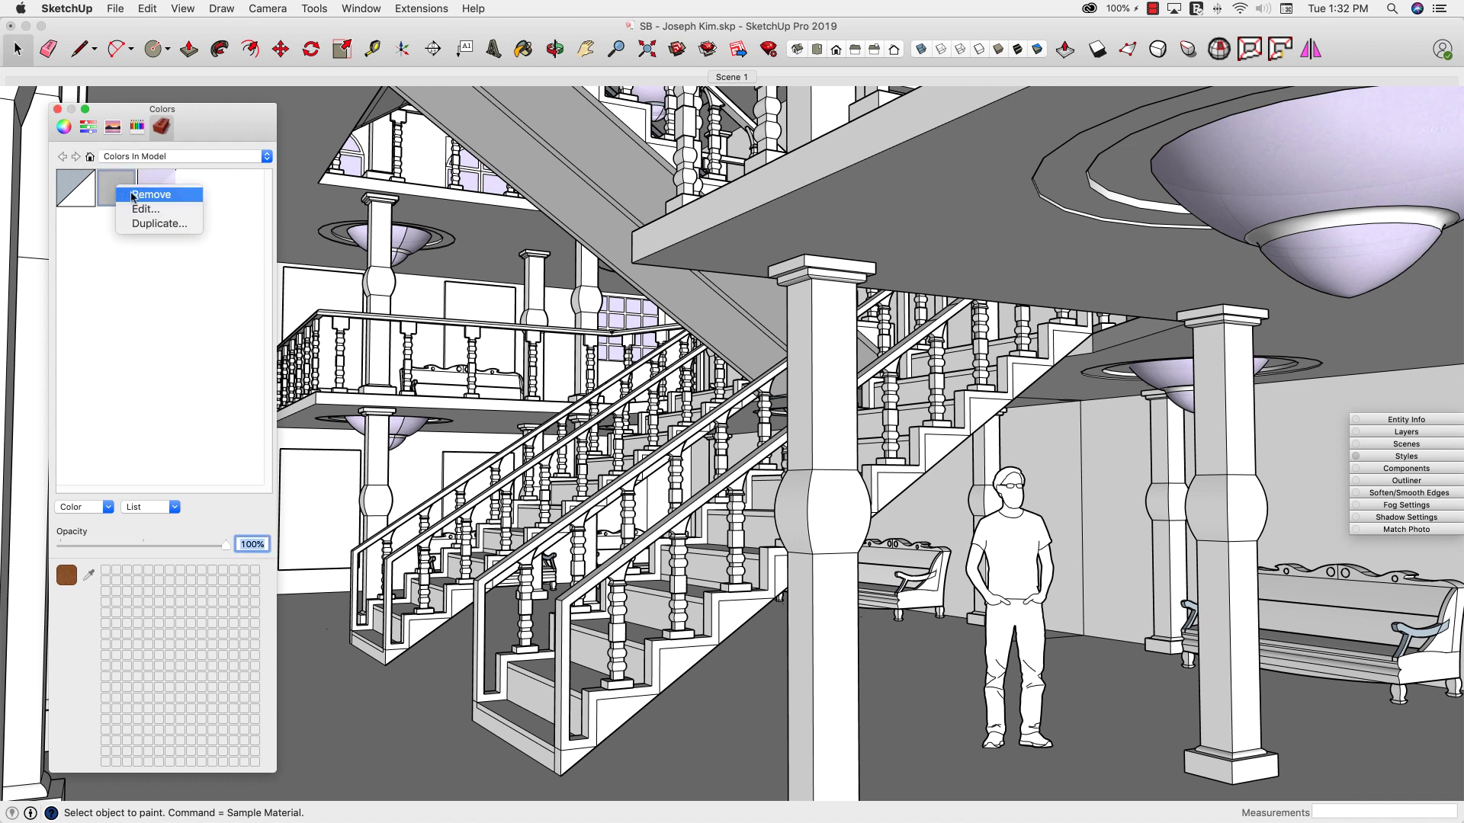
pyautogui.click(134, 195)
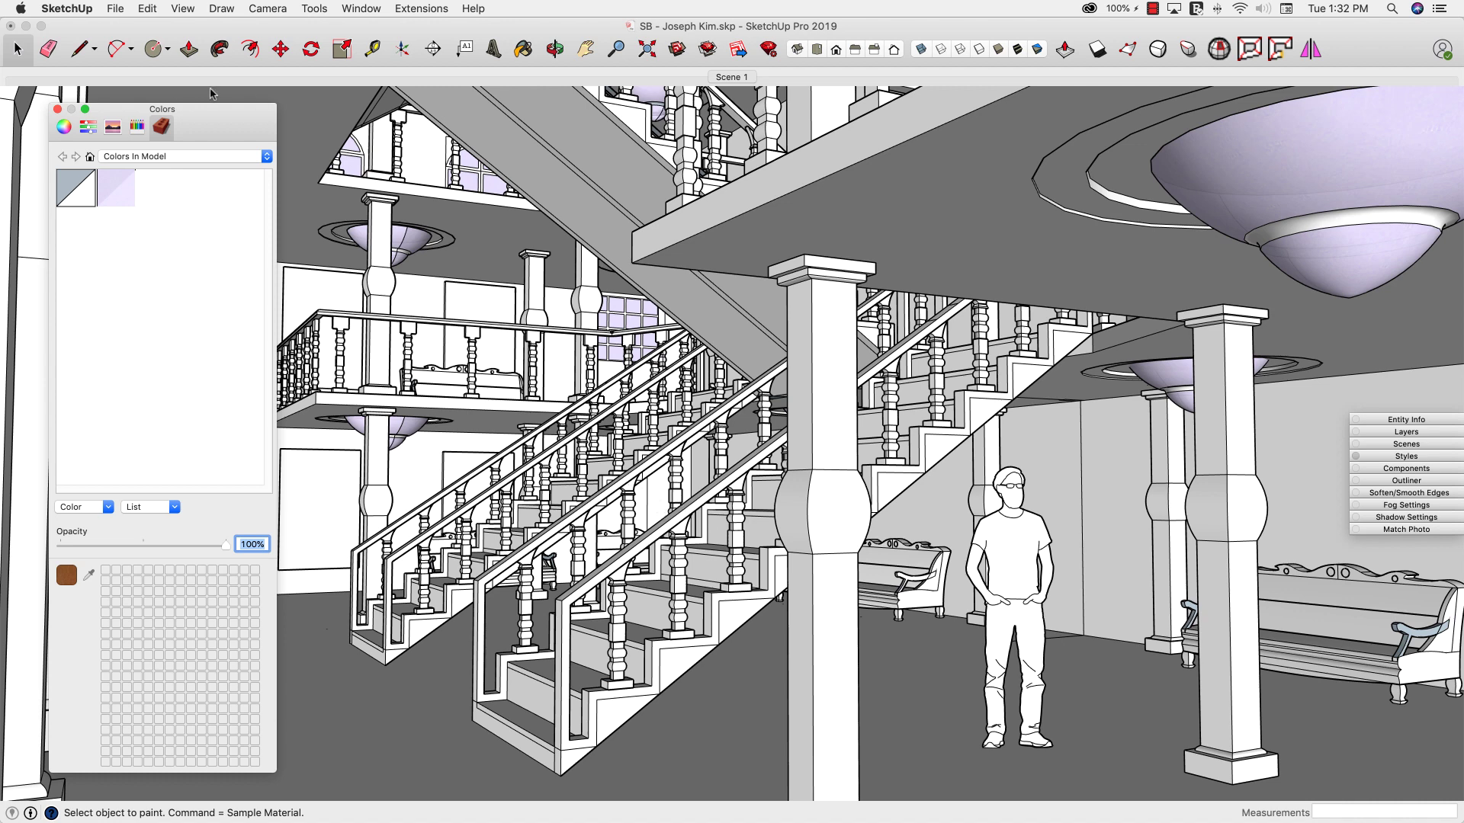
pyautogui.click(112, 9)
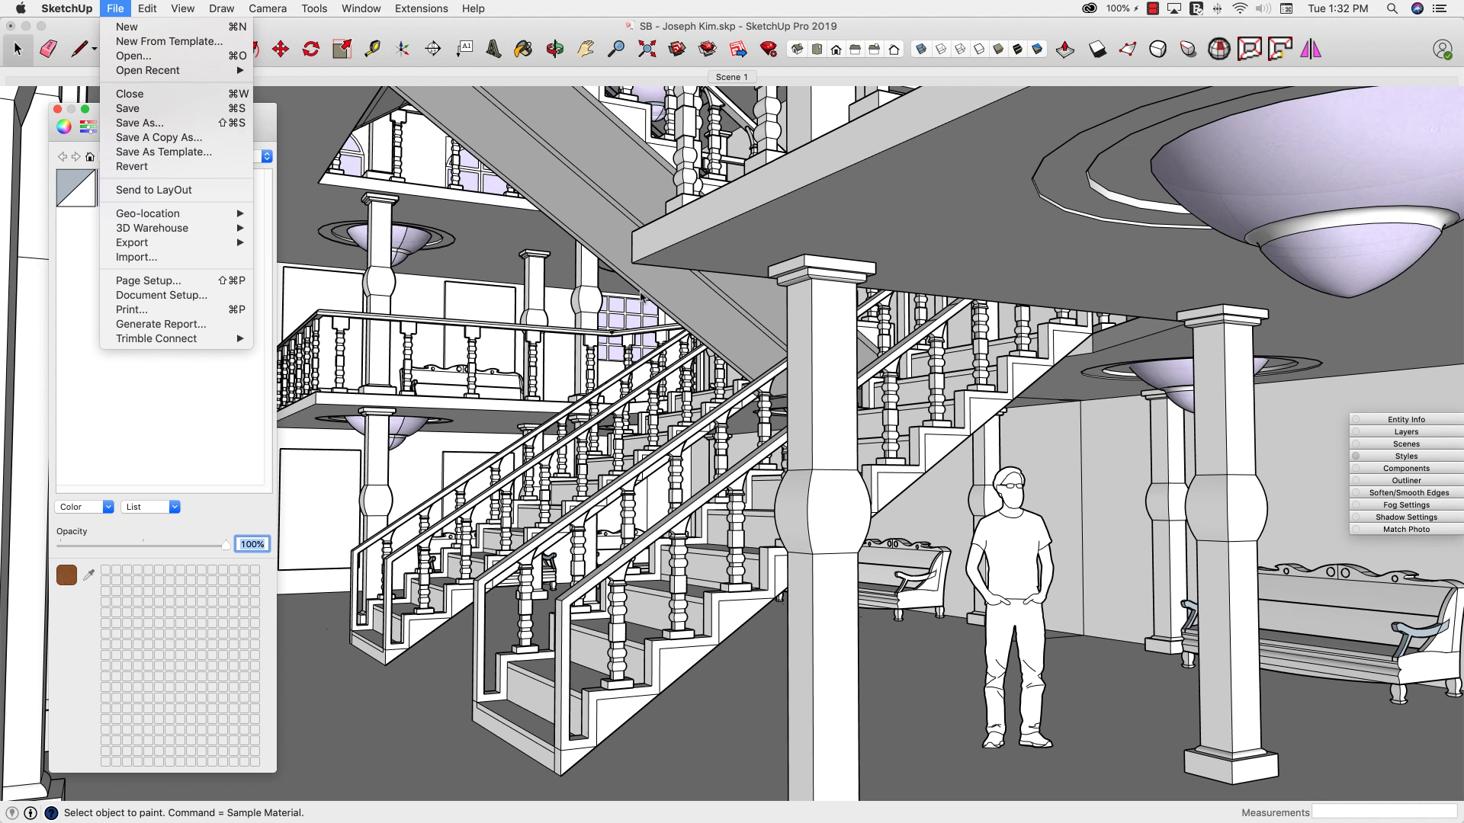
pyautogui.click(643, 298)
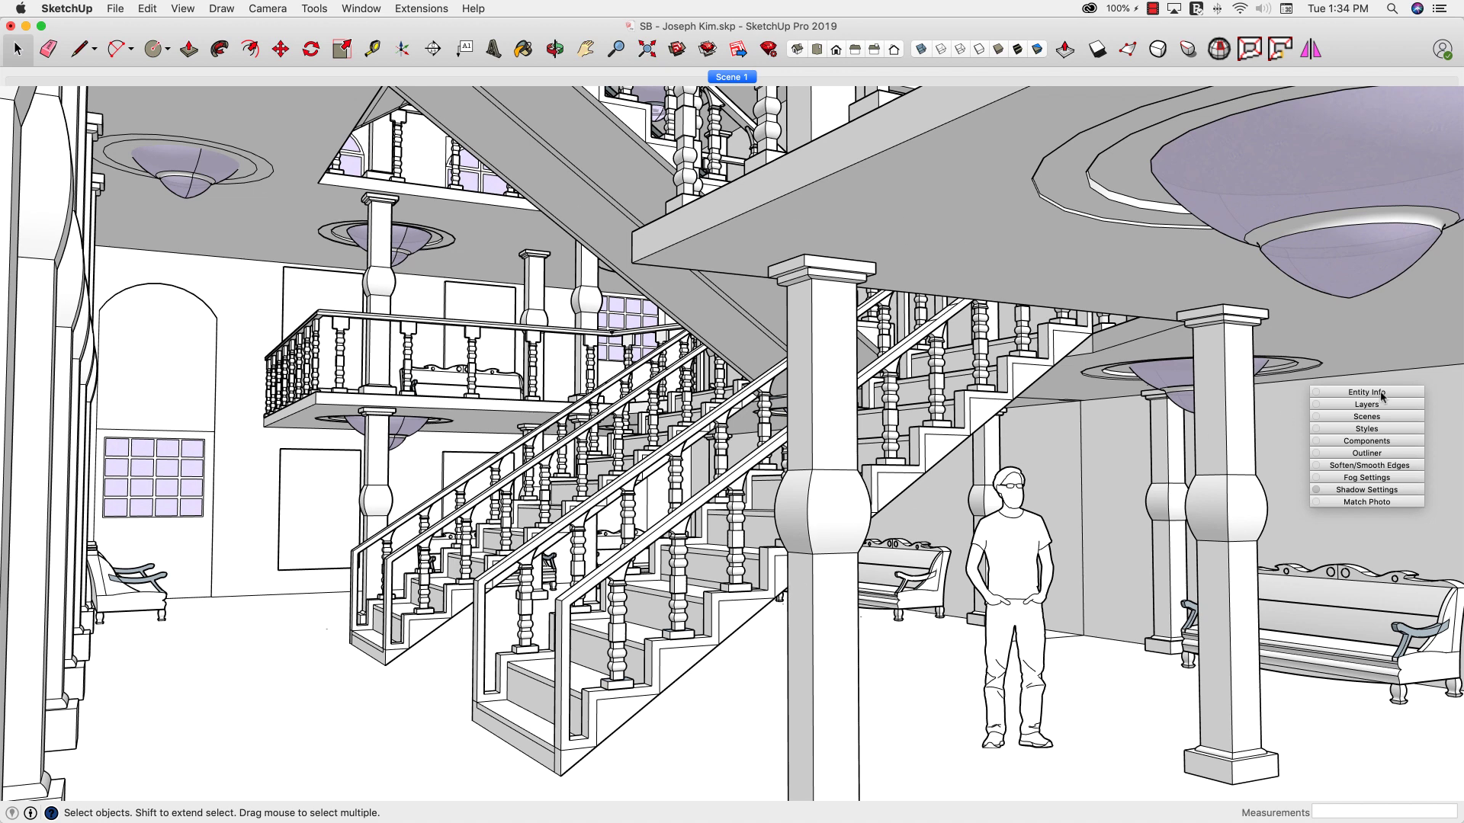
# Set both the light and dark shadow values to 100, keeping the sun used for shading.
pyautogui.moveTo(1381, 398); pyautogui.dragTo(206, 372)
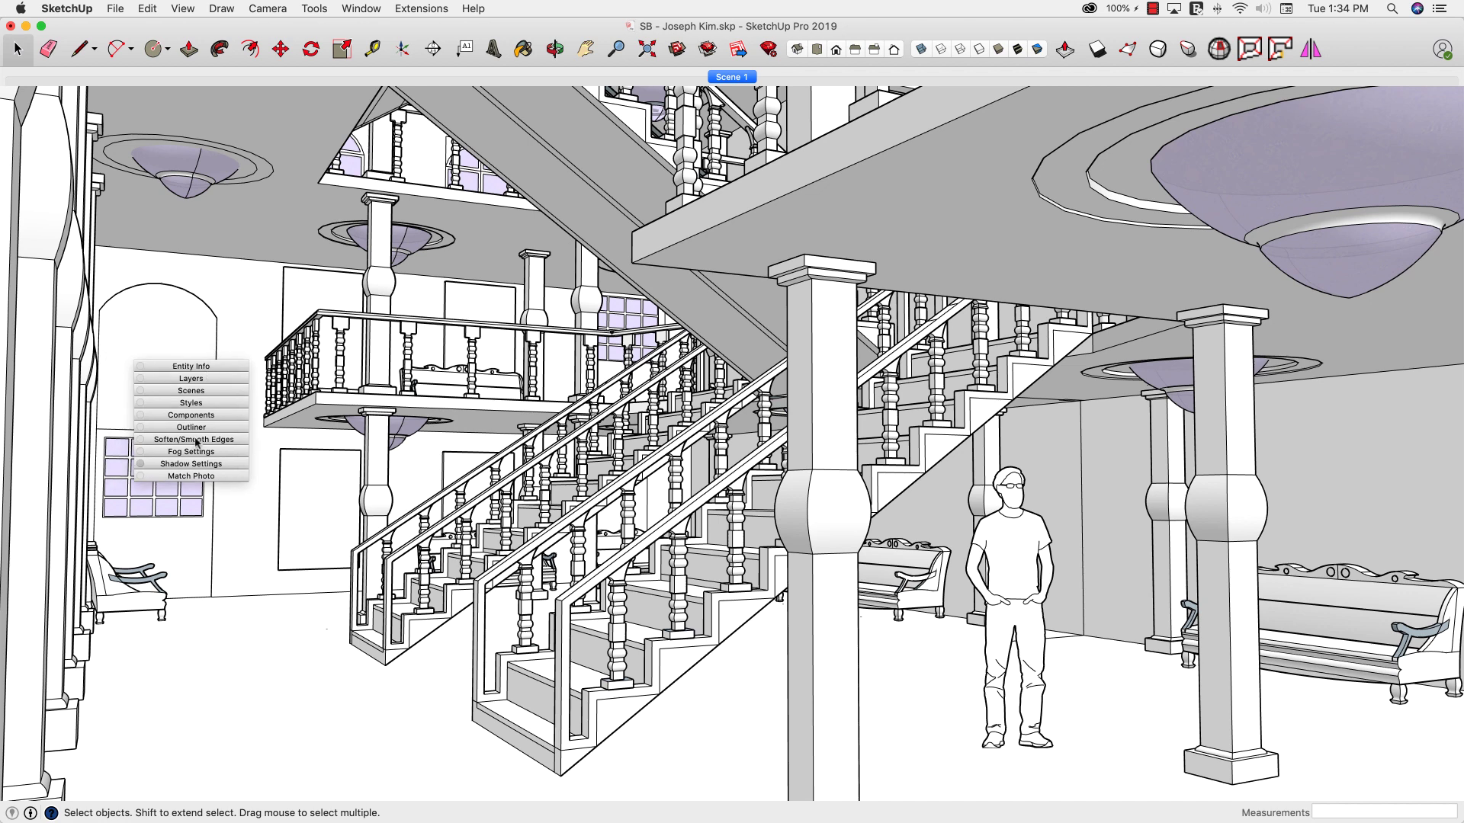
pyautogui.click(209, 465)
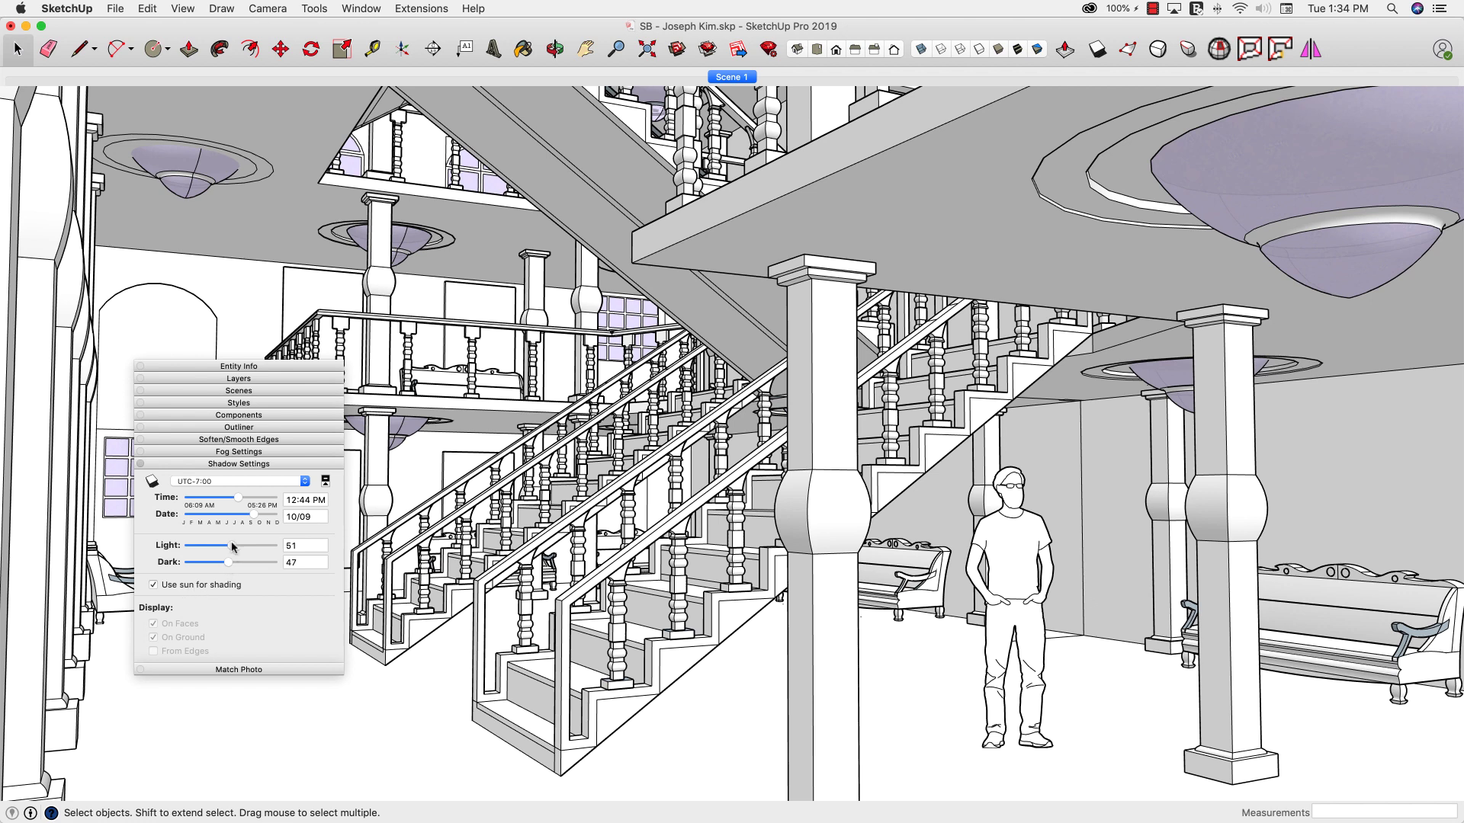
pyautogui.moveTo(231, 545)
pyautogui.mouseDown()
pyautogui.moveTo(279, 550)
pyautogui.moveTo(251, 564)
pyautogui.moveTo(285, 572)
pyautogui.mouseUp()
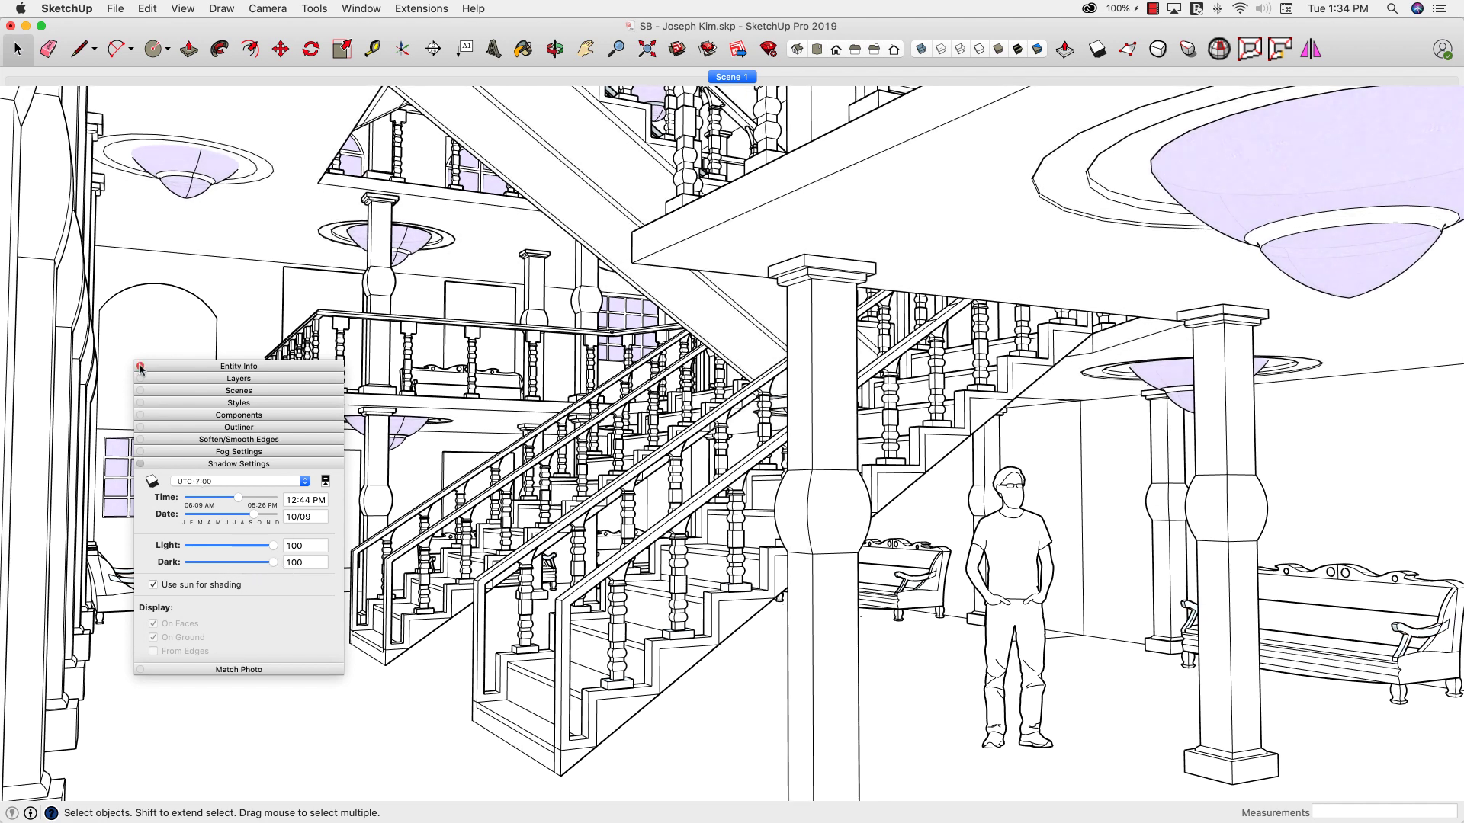
pyautogui.click(199, 464)
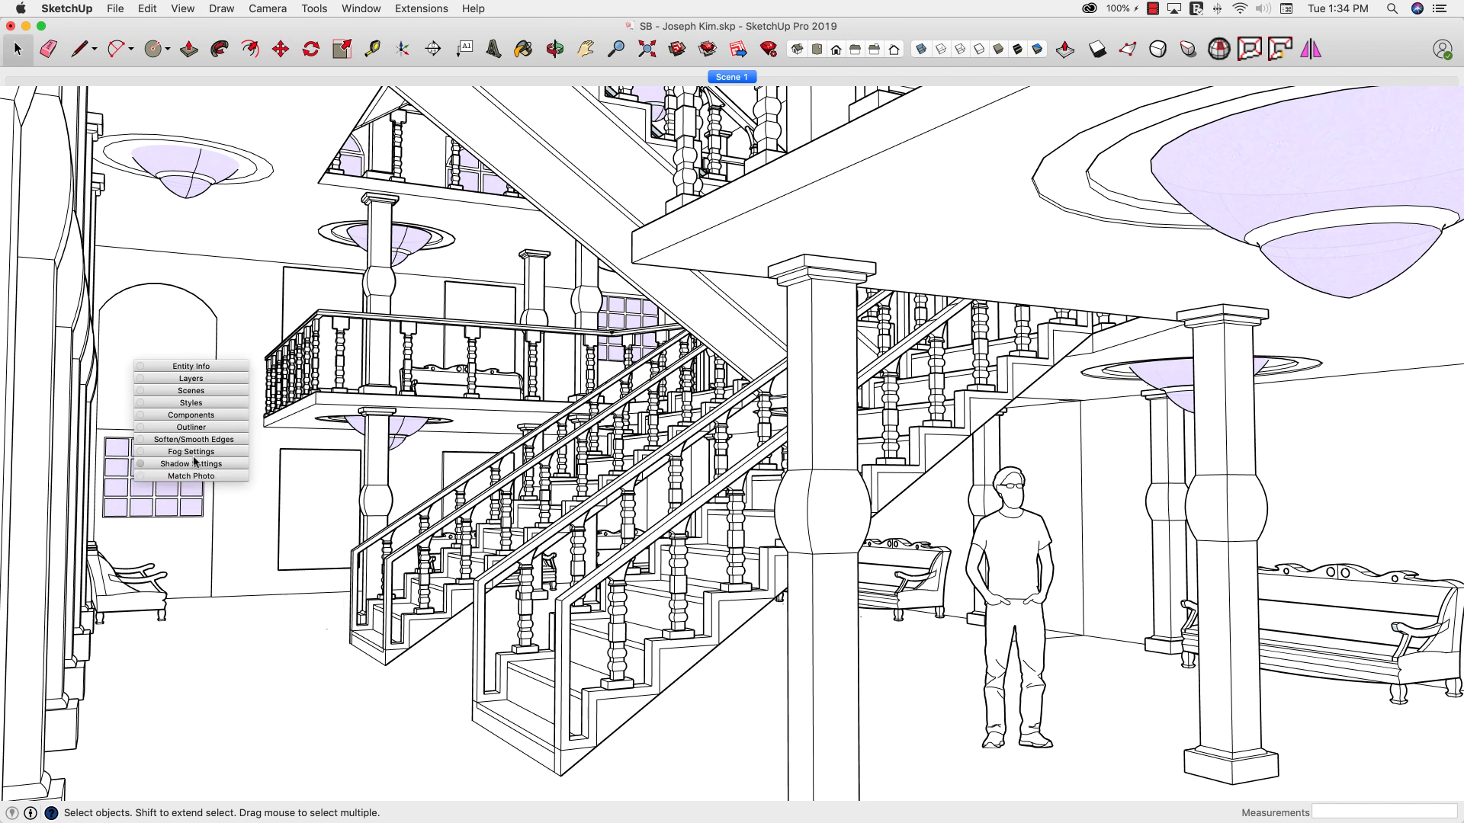
# Turn off profile edges in the Architectural Design Style, leaving plain edges and dashes on.
pyautogui.click(191, 403)
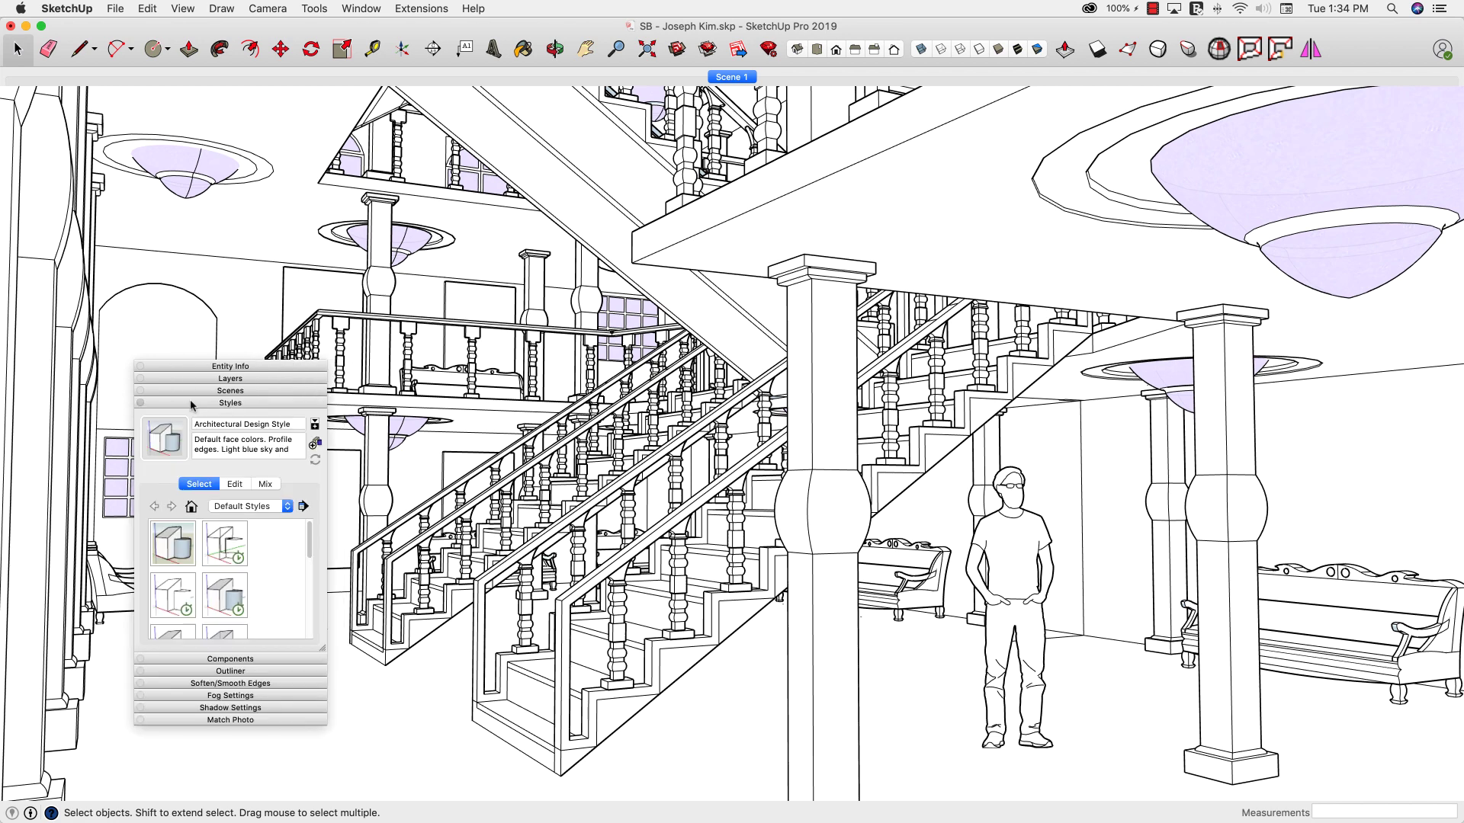
pyautogui.click(235, 485)
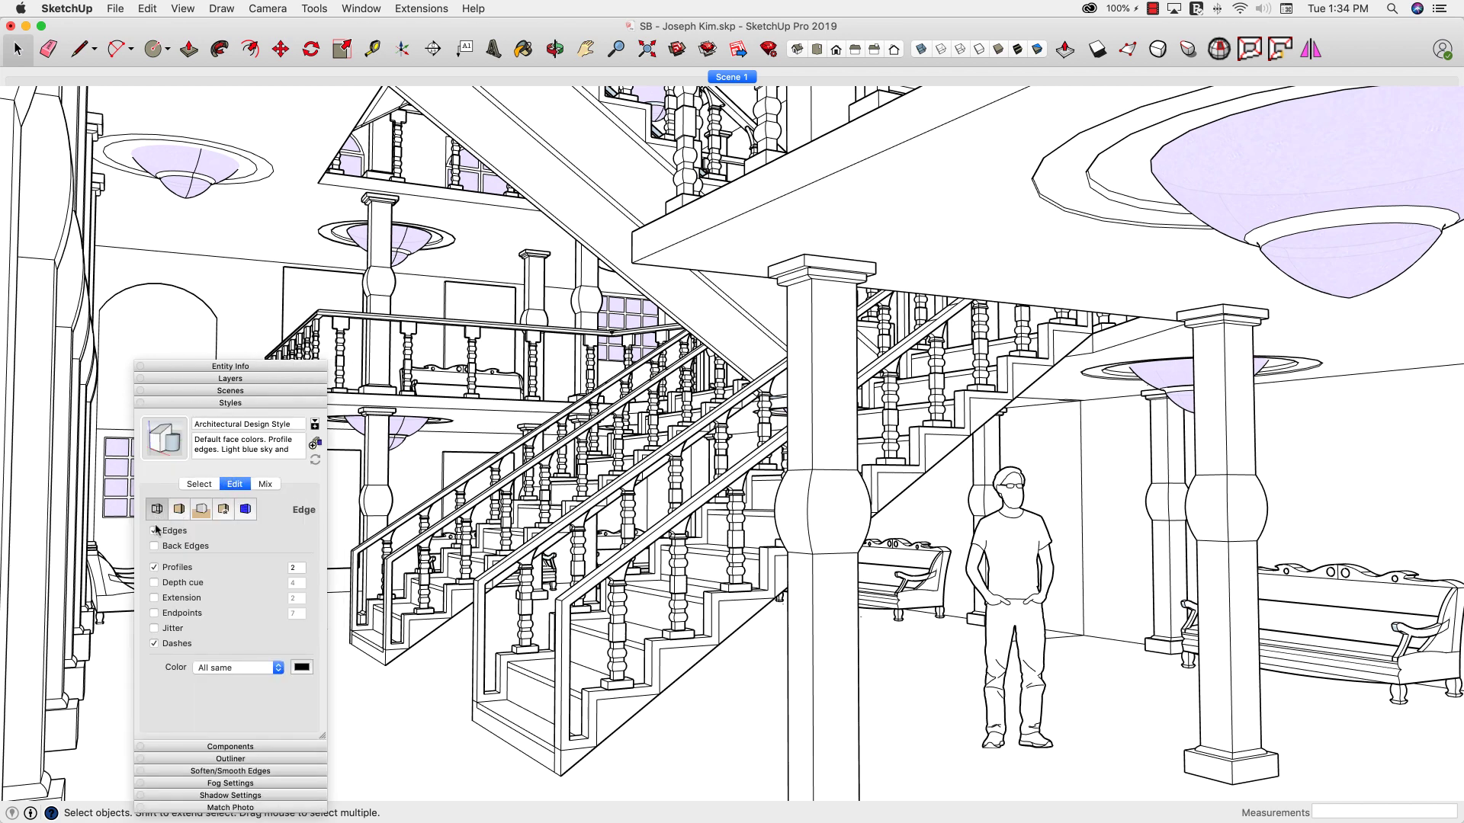
pyautogui.click(154, 568)
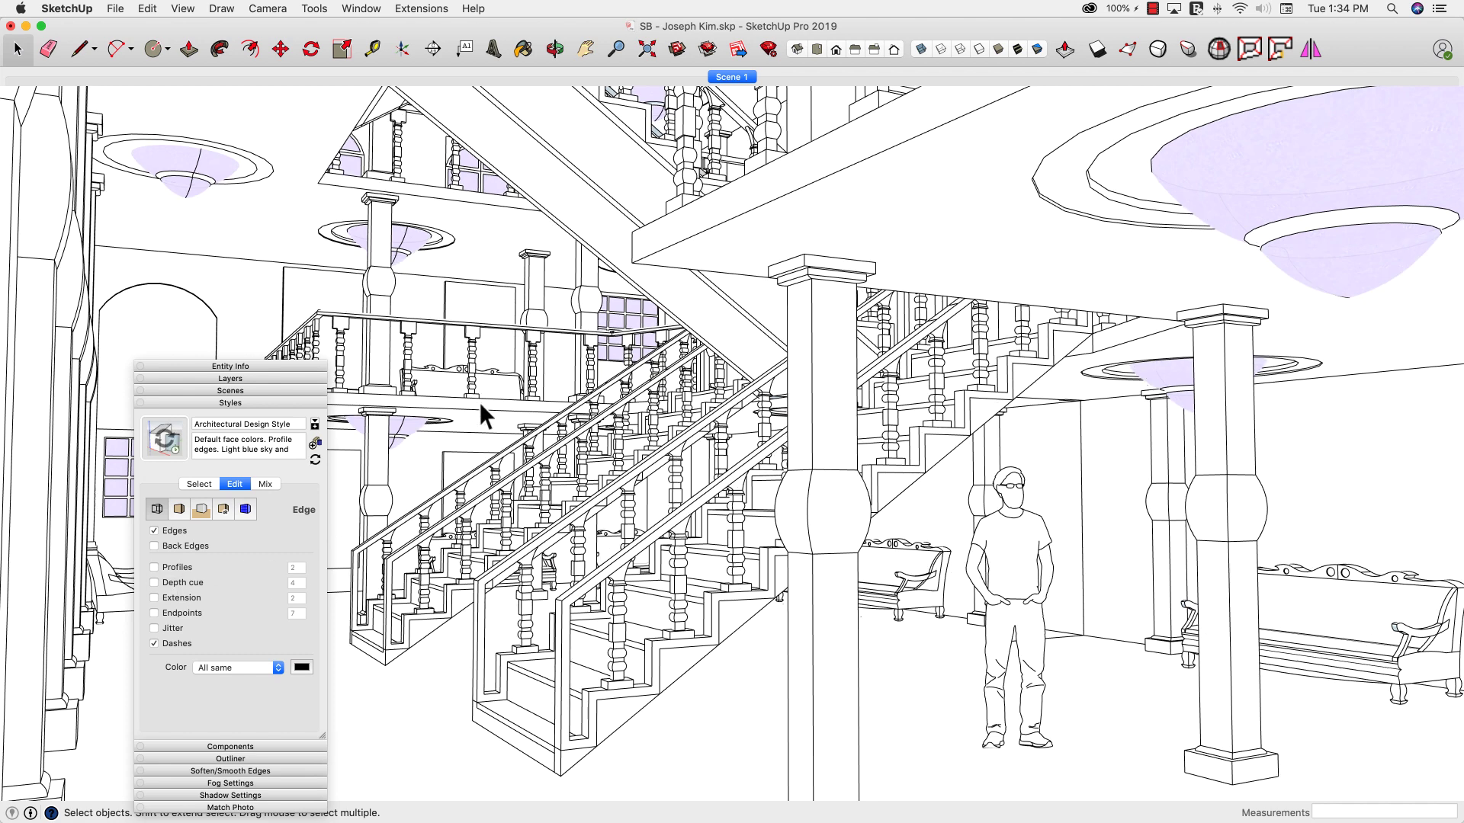
pyautogui.click(161, 405)
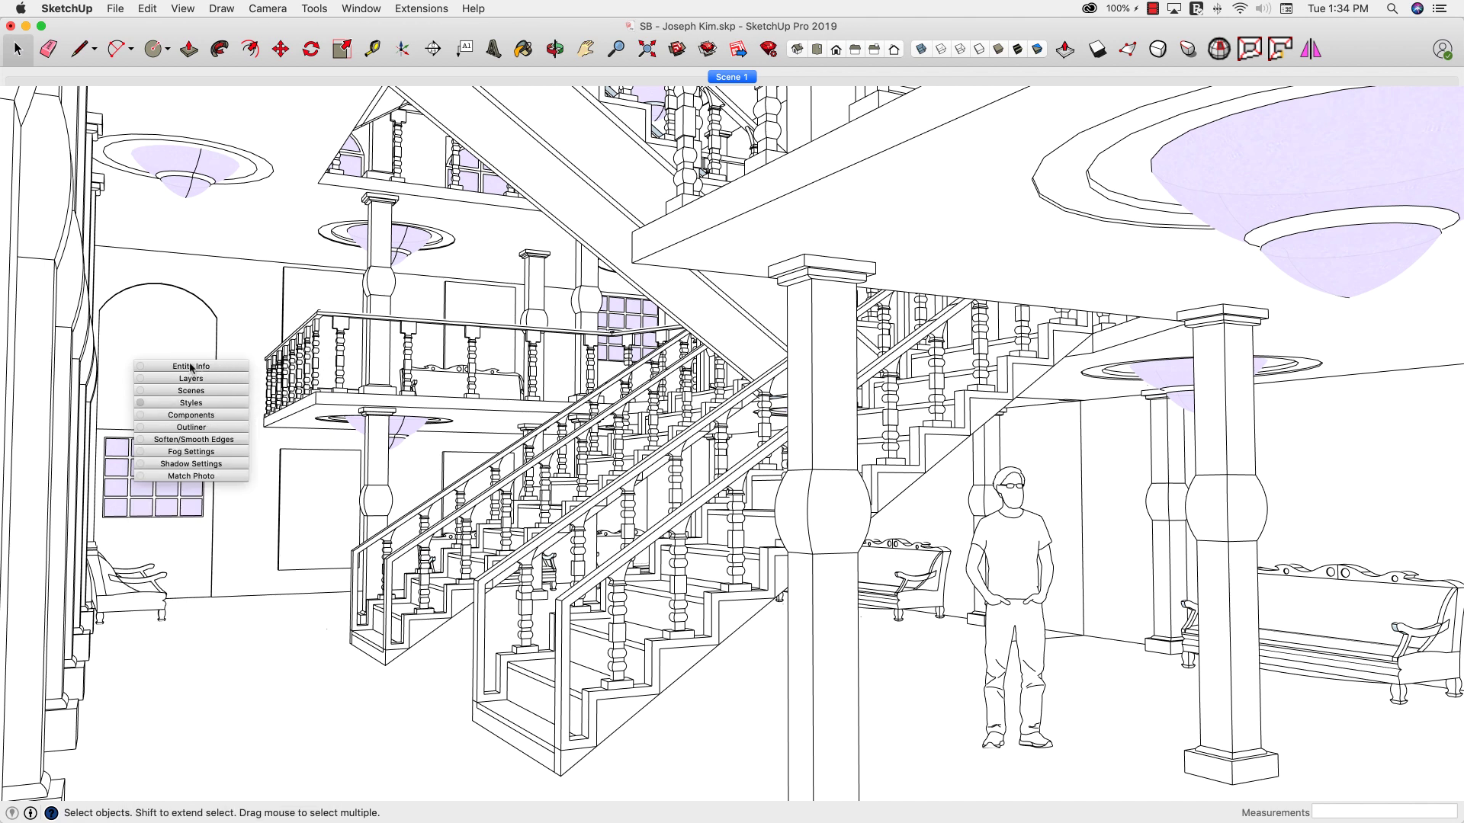
pyautogui.moveTo(191, 367); pyautogui.dragTo(1324, 427)
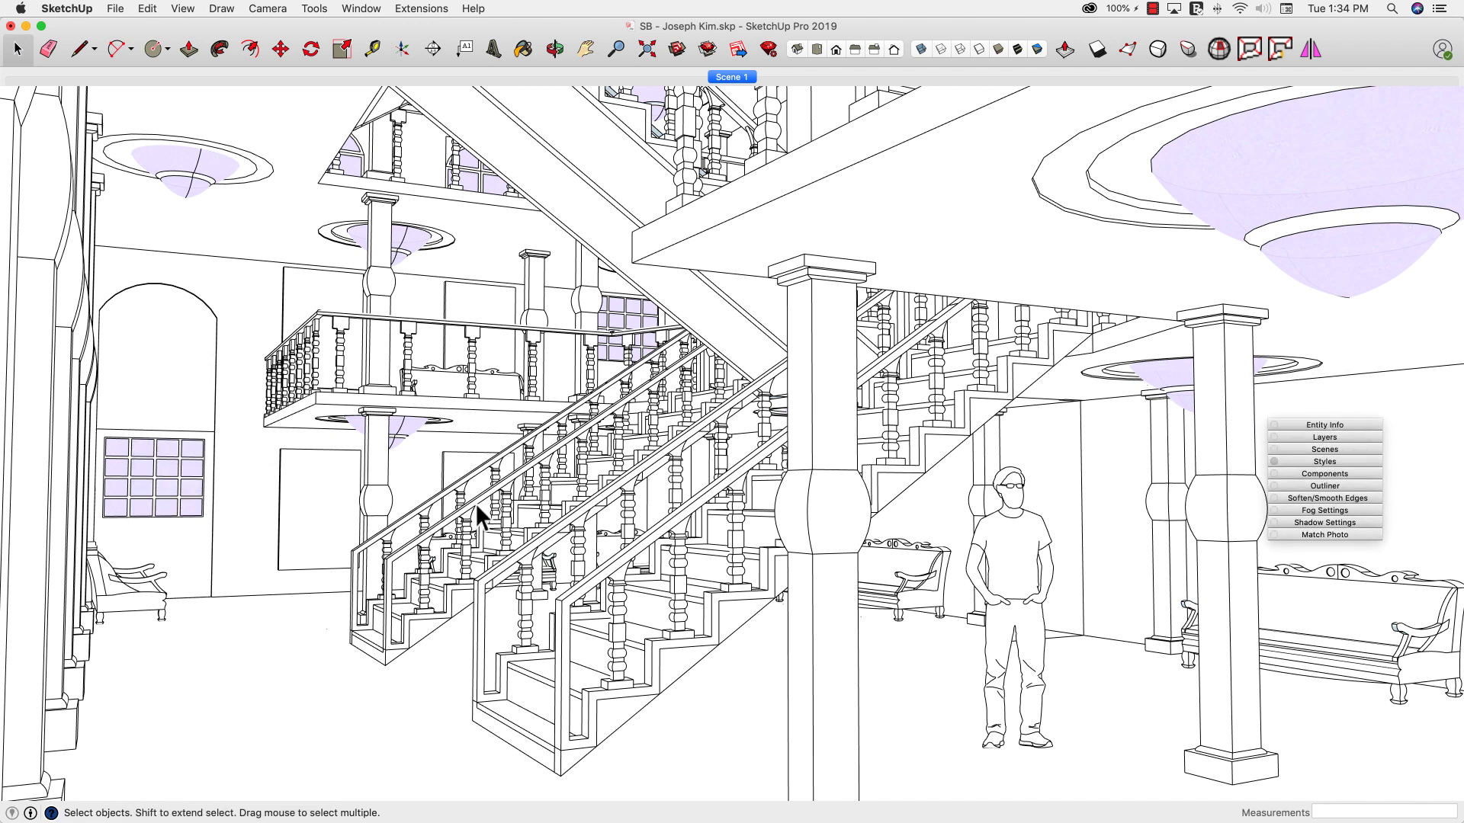